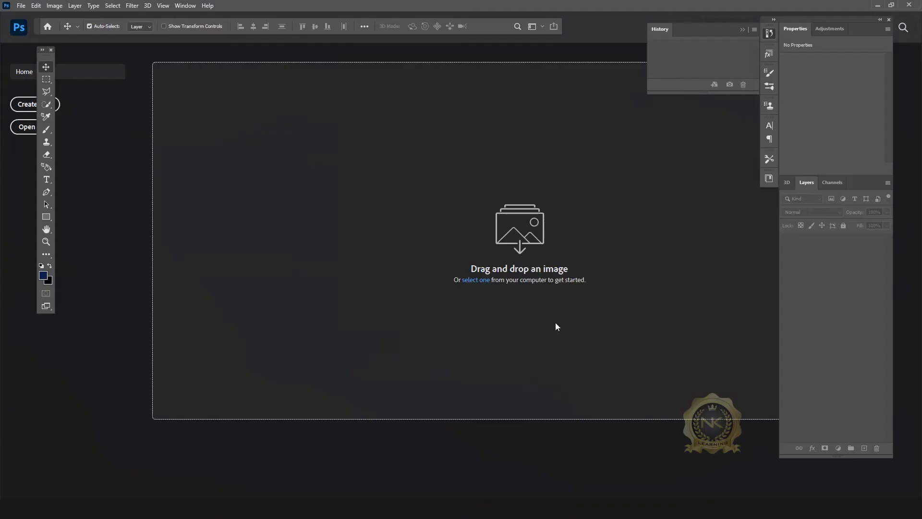
Open the REF image from the Desktop and duplicate its Background layer
left_click(22, 6)
left_click(29, 22)
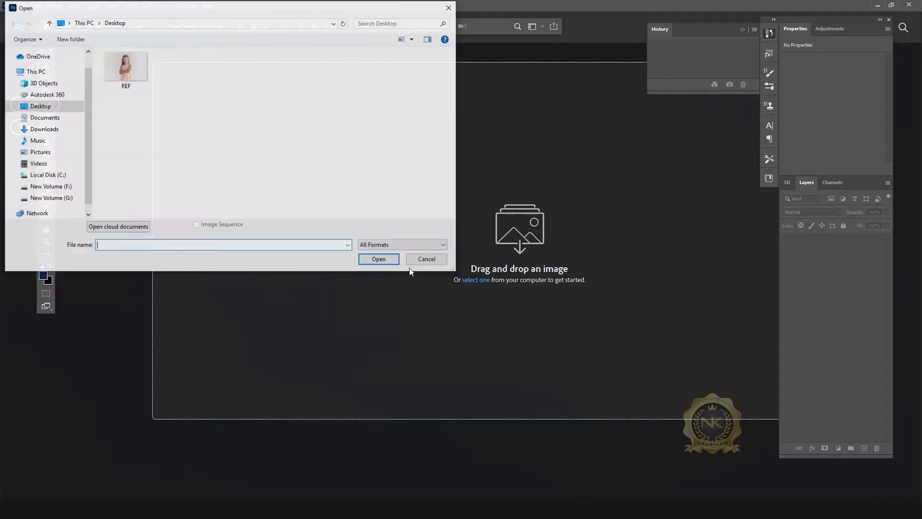
left_click(126, 67)
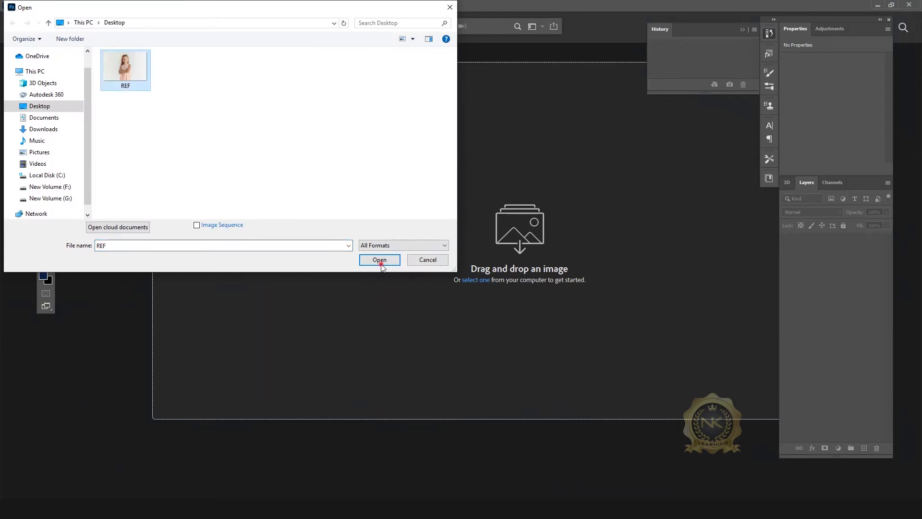
left_click(382, 263)
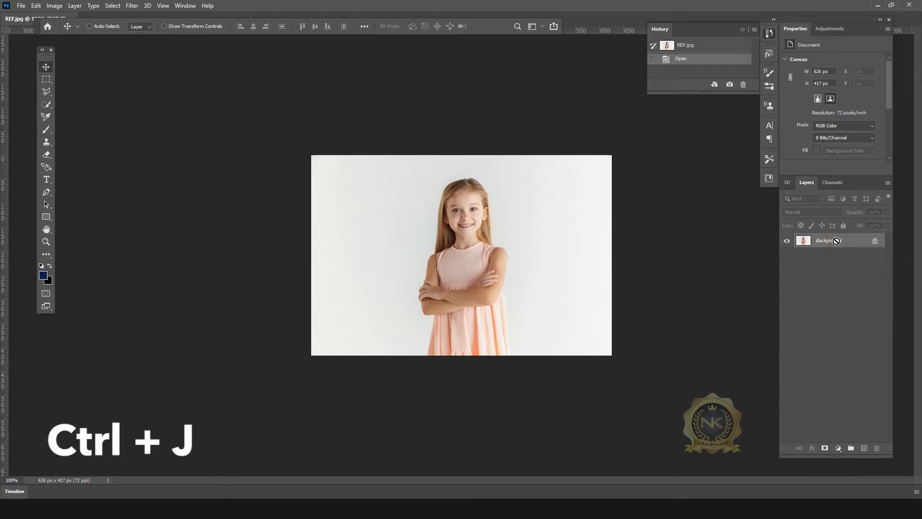
key("ctrl+j")
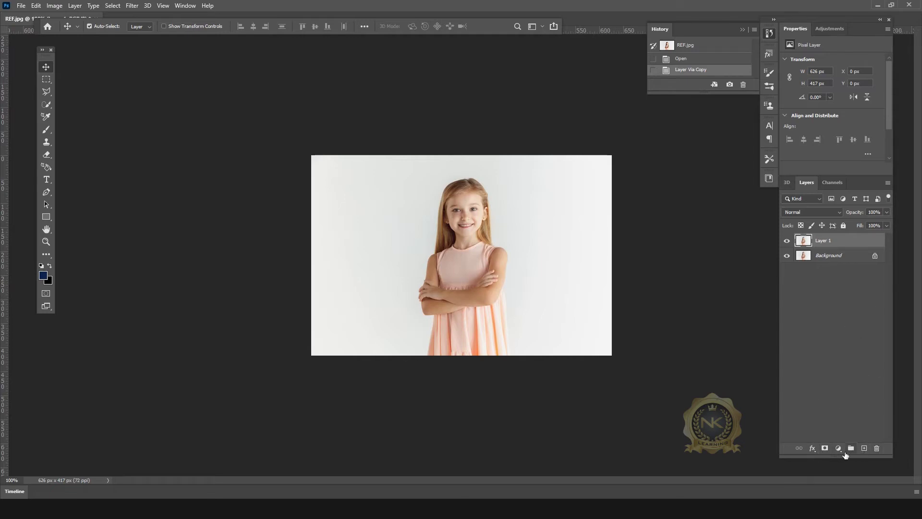
Add a Hue/Saturation adjustment layer above the duplicated layer and set its saturation to -100
left_click(838, 449)
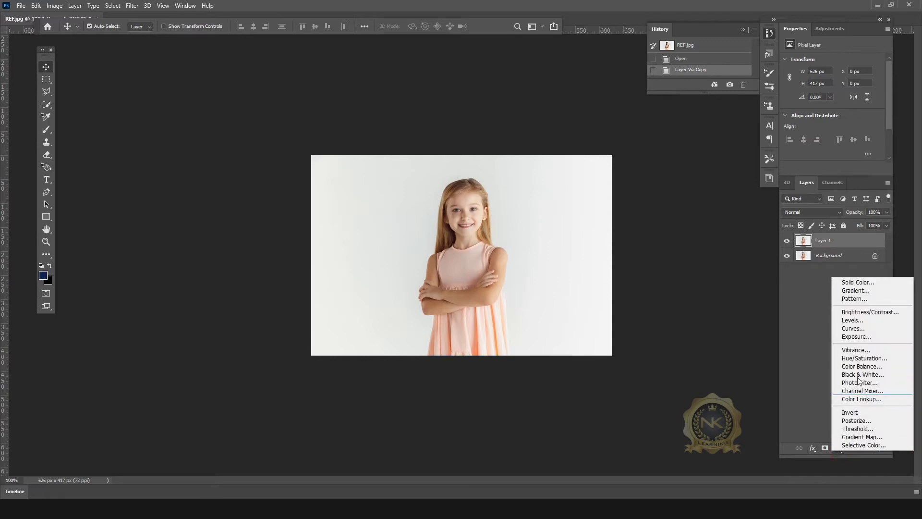
left_click(871, 360)
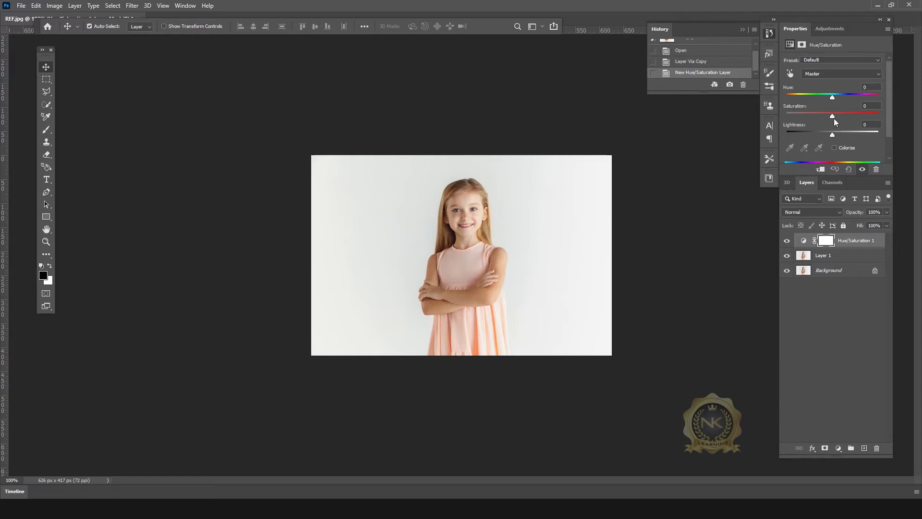
left_click_drag(832, 116, 831, 116)
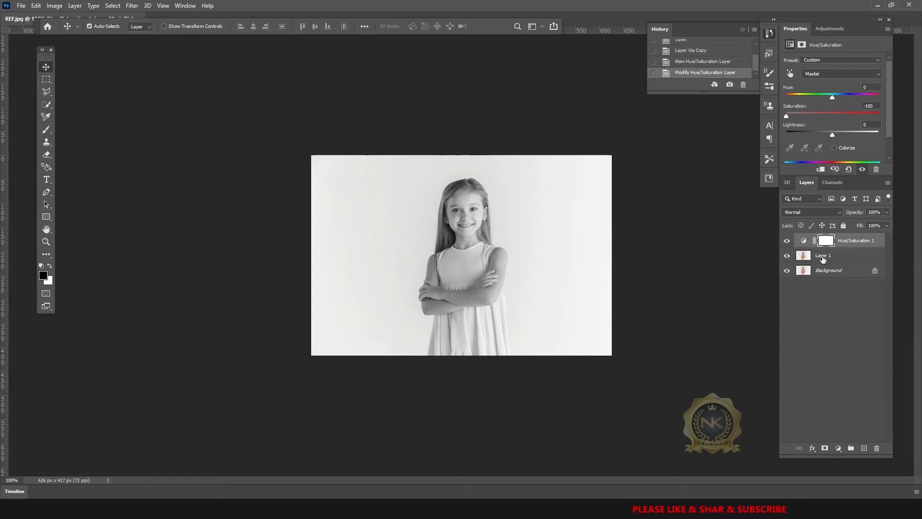
Invert the colours of Layer 1 and set its blend mode to Color Dodge
left_click(843, 255)
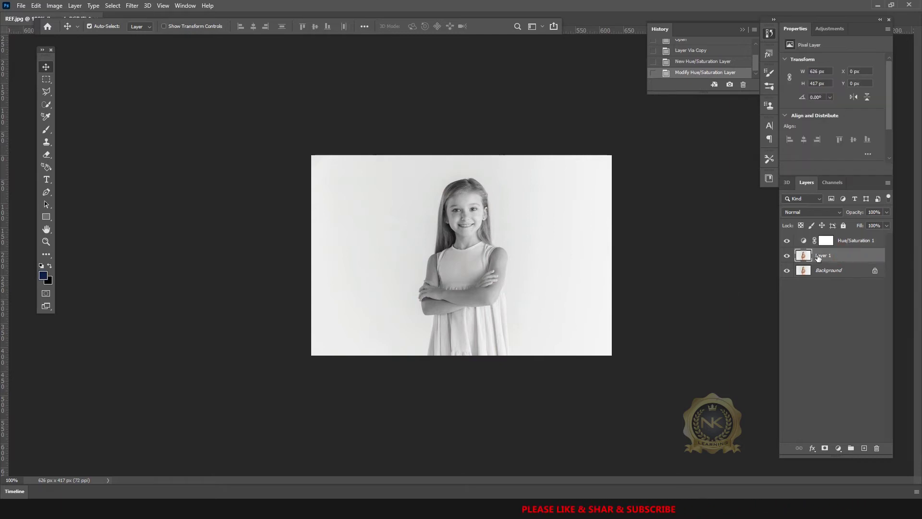
key("ctrl+i")
left_click(811, 213)
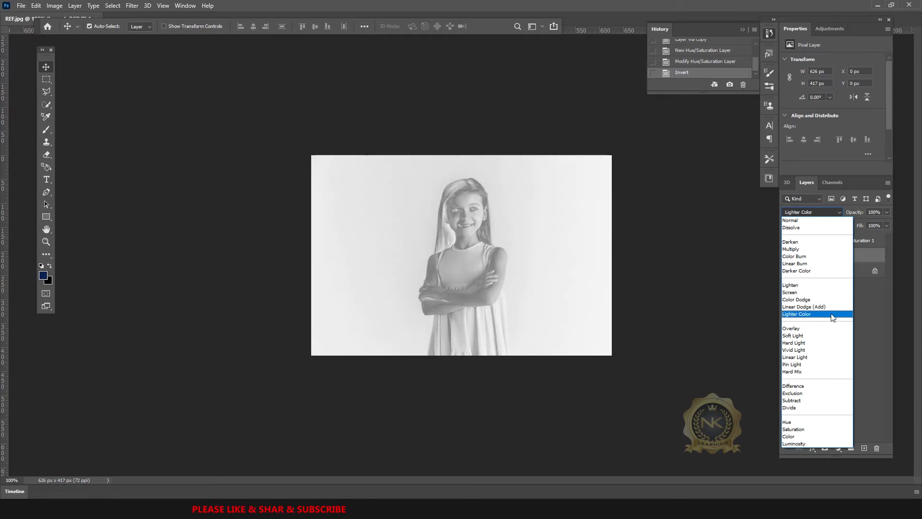
left_click(805, 299)
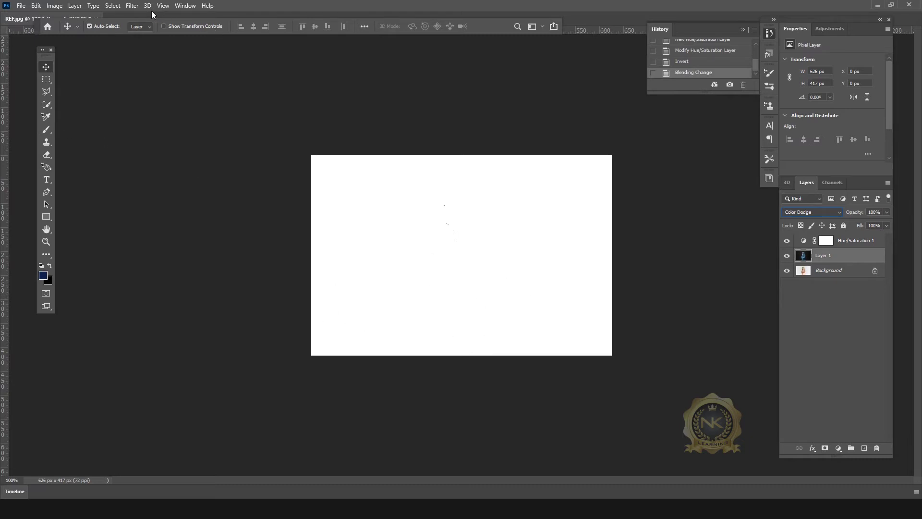
Apply a Gaussian Blur with a radius of about 2.1 pixels to the inverted layer
left_click(130, 7)
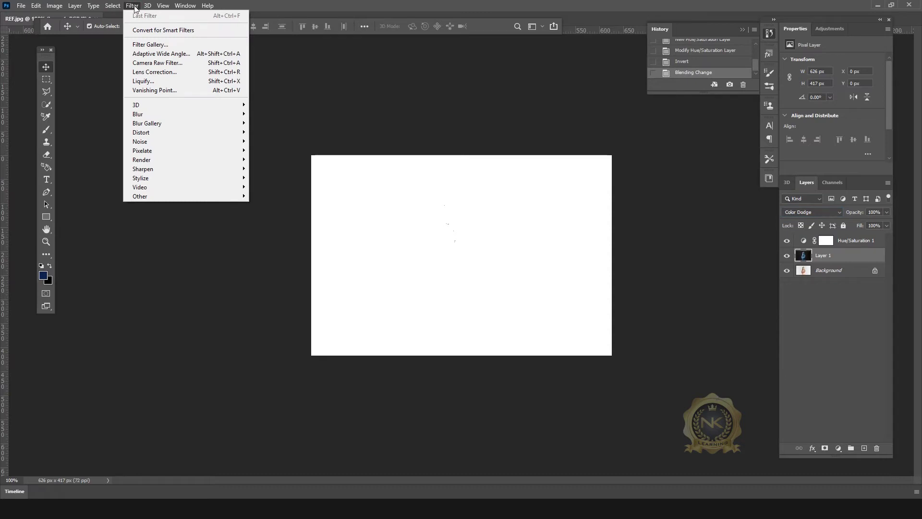
mouse_move(143, 117)
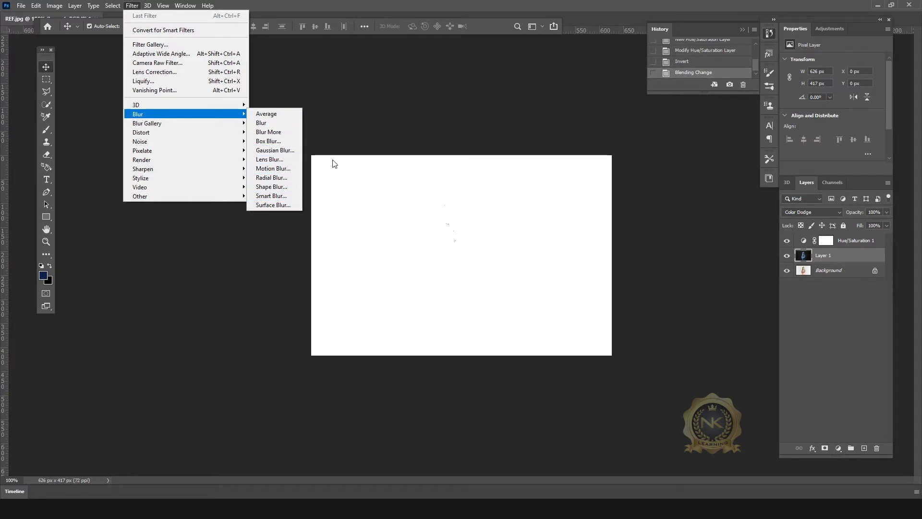
left_click(270, 150)
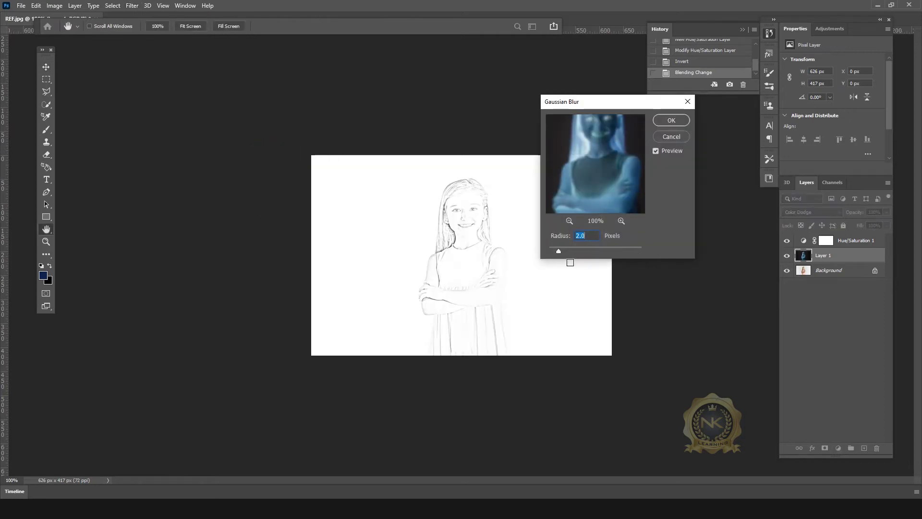
left_click_drag(559, 251, 586, 251)
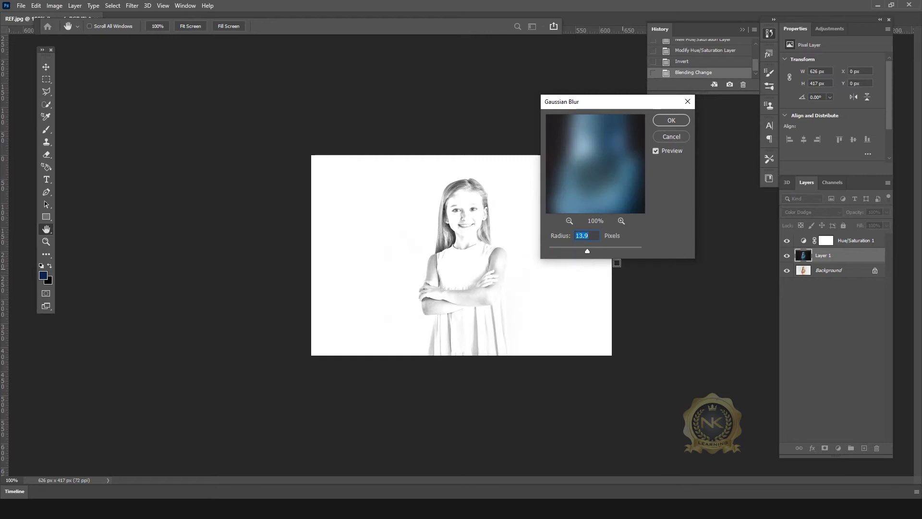
left_click_drag(588, 253, 518, 253)
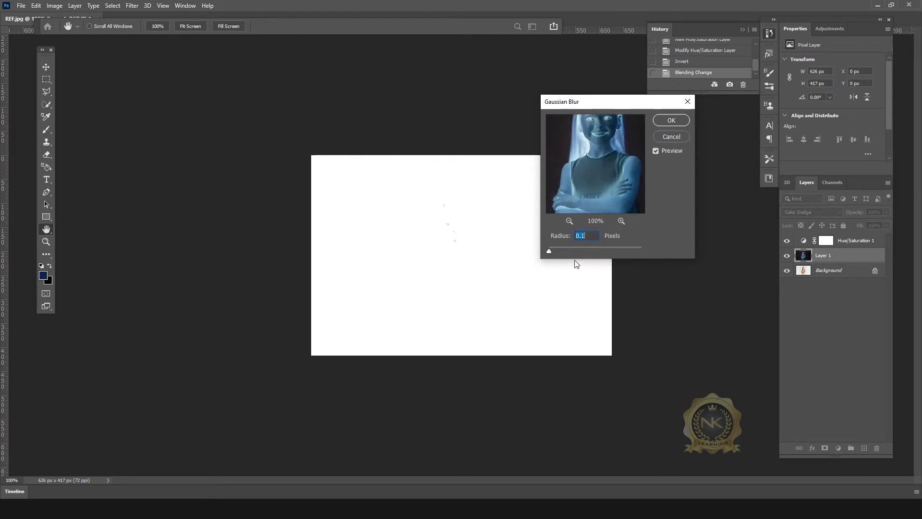
left_click_drag(549, 253, 559, 253)
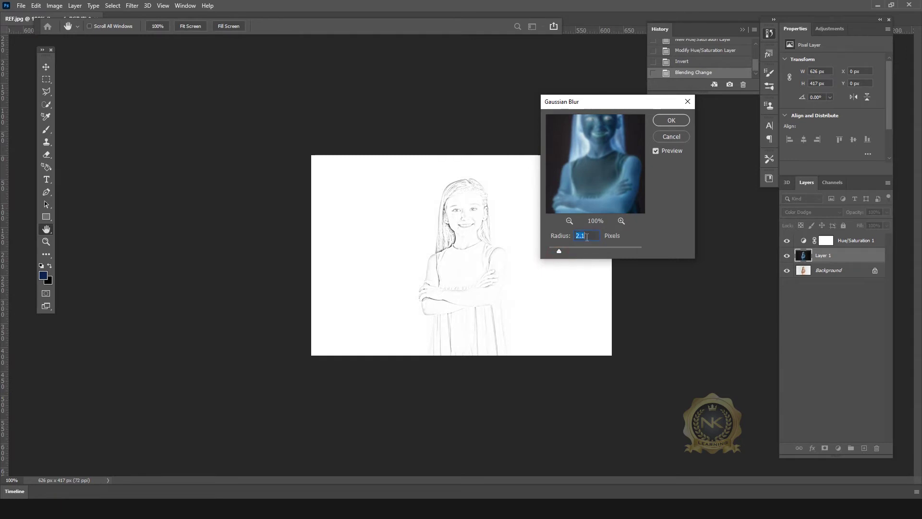
key("Return")
key("v")
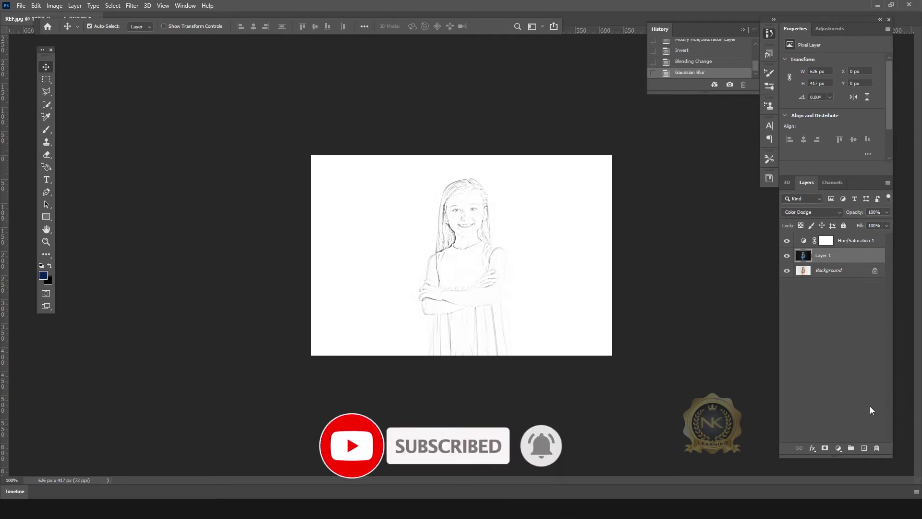
Add a Levels adjustment layer above Layer 1 and set its midtone value to 0.85
left_click(839, 448)
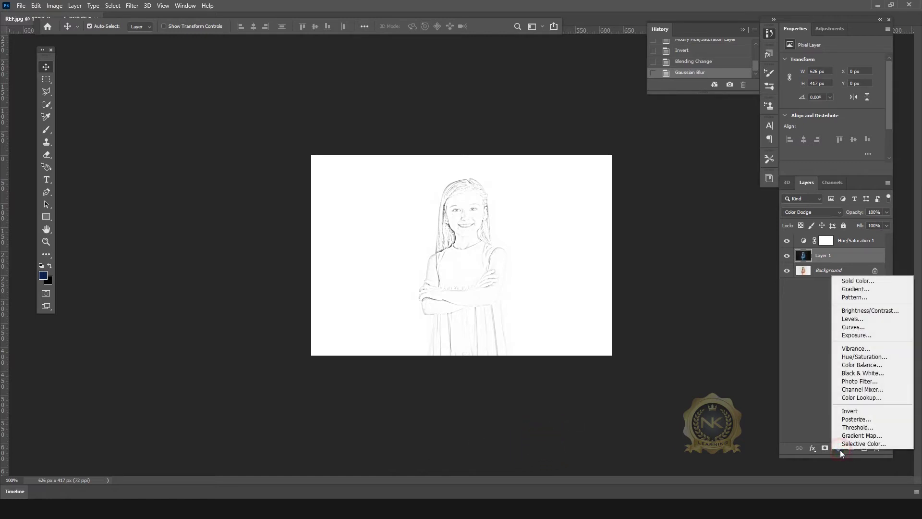
left_click(865, 320)
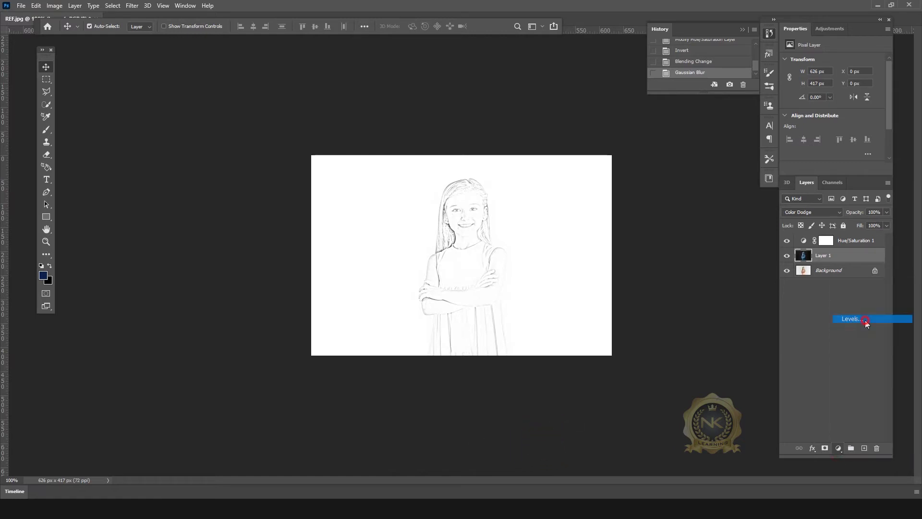
left_click_drag(840, 132, 847, 128)
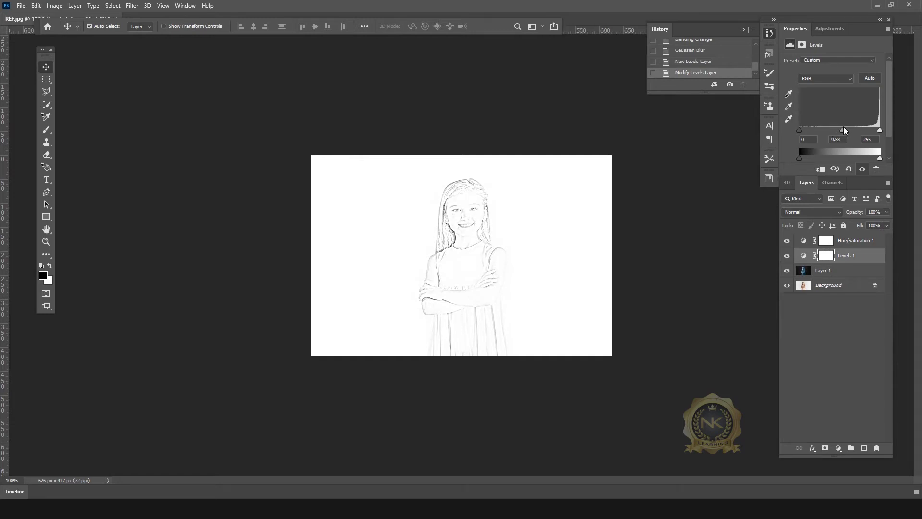
left_click_drag(843, 126, 842, 128)
Add a Brightness/Contrast adjustment layer with brightness -14 and contrast 13
left_click(837, 448)
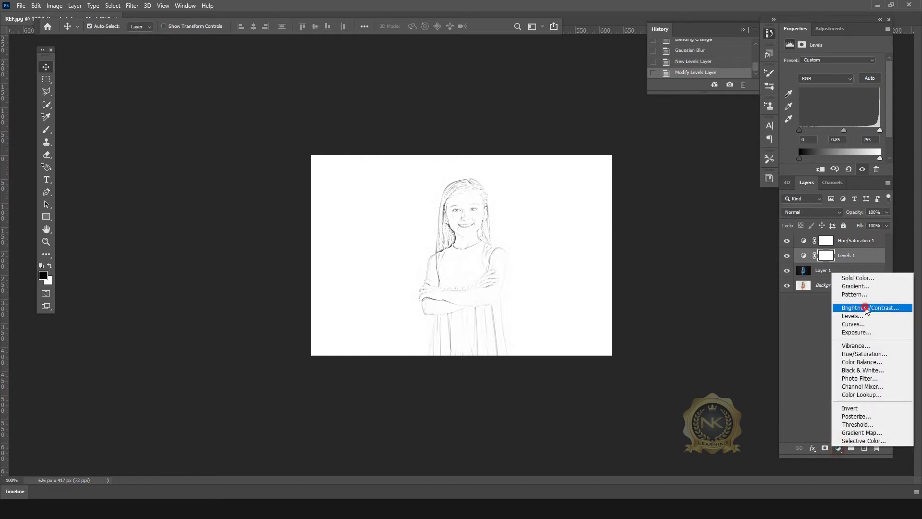
left_click(864, 307)
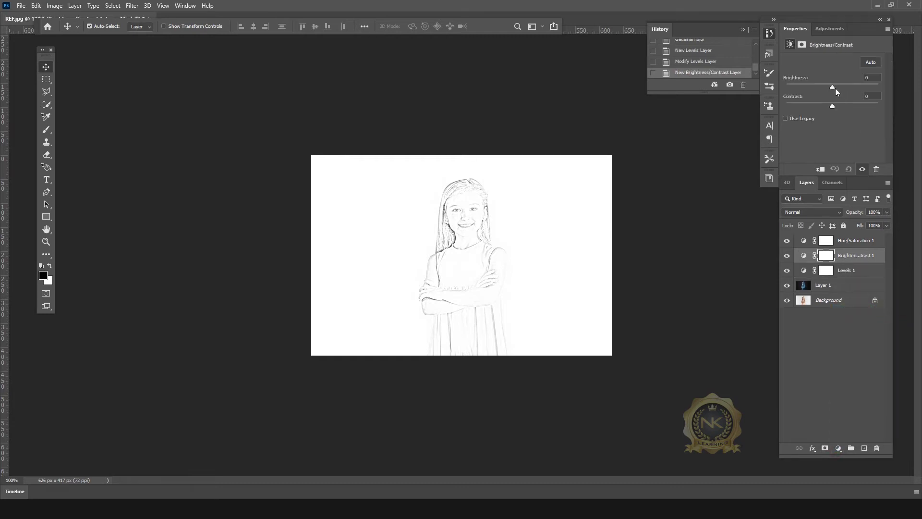
left_click_drag(833, 89, 831, 88)
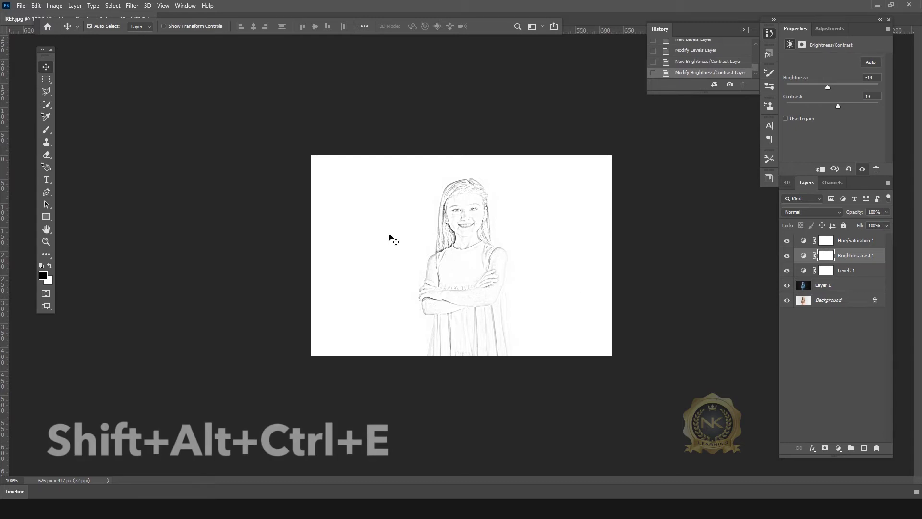
Stamp all visible layers into a new layer and move it above the Hue/Saturation adjustment layer
key("ctrl+shift+alt+e")
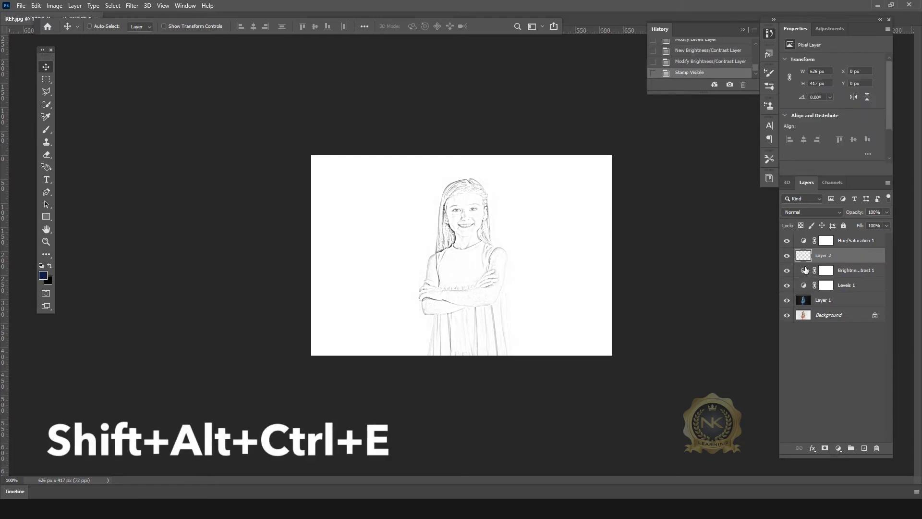
left_click_drag(840, 259, 840, 245)
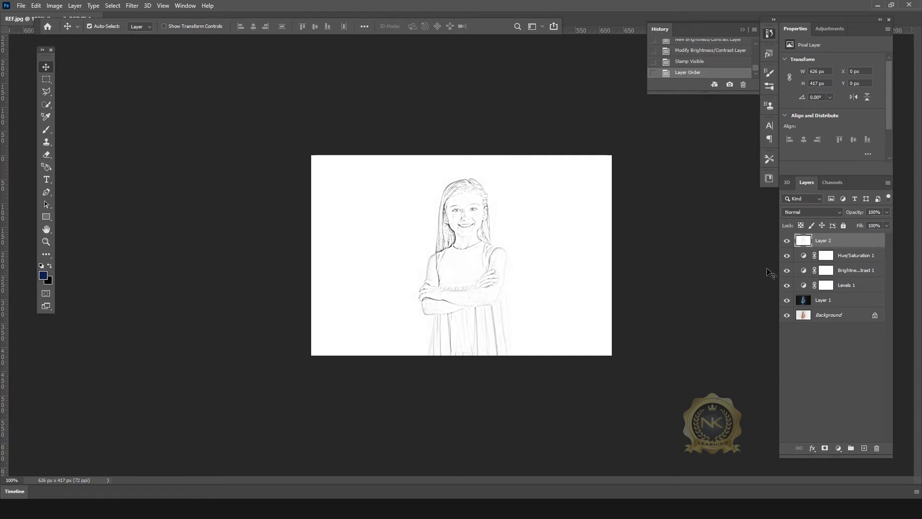
left_click(786, 240)
left_click(784, 242)
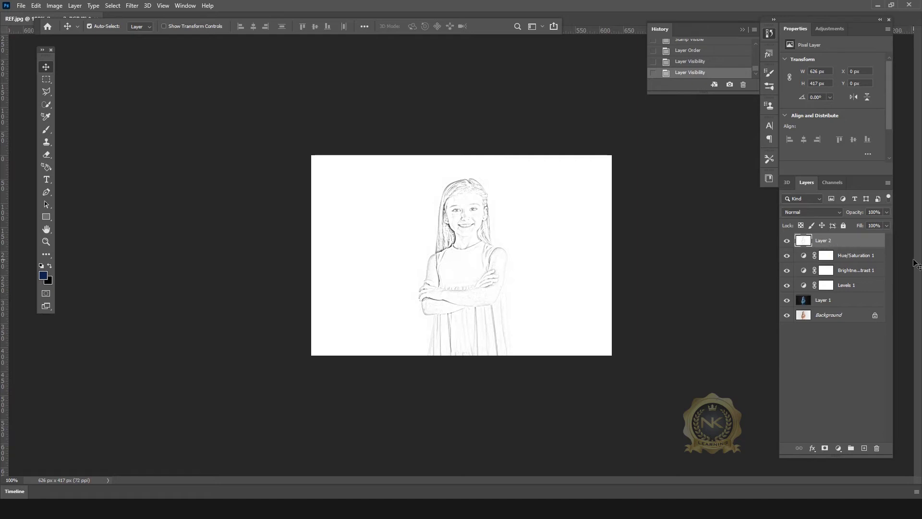
Convert the stamped Layer 2 to a smart object and apply Add Noise to it with a 4% amount and Uniform distribution
double_click(855, 243)
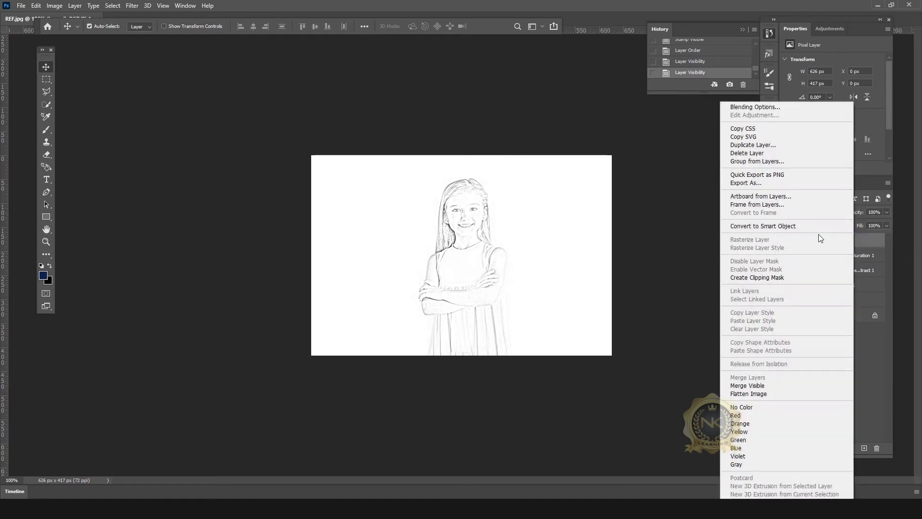
left_click(760, 232)
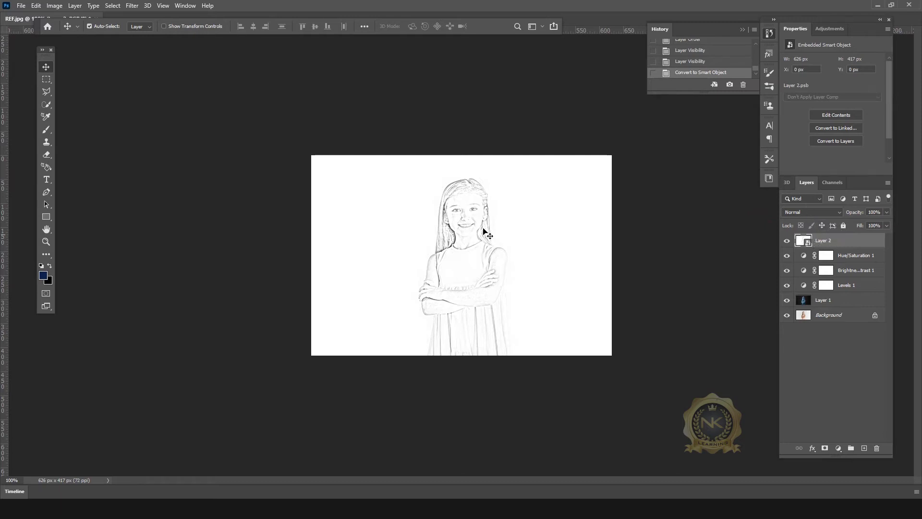
left_click(131, 6)
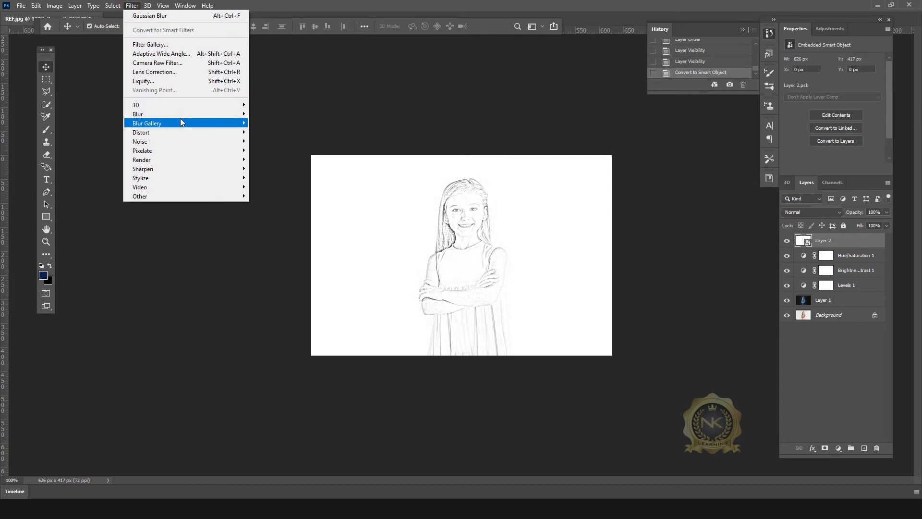
mouse_move(159, 142)
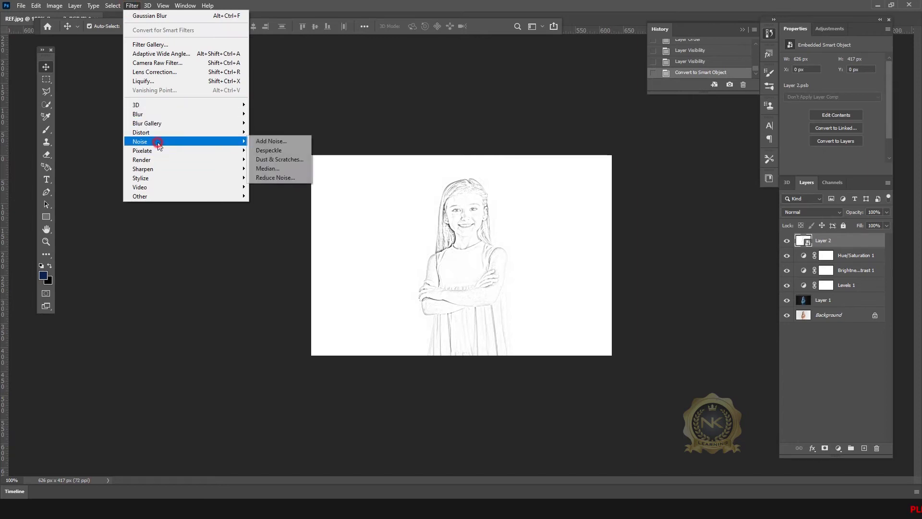
left_click(273, 141)
left_click_drag(449, 85, 675, 120)
mouse_move(658, 165)
left_mouse_down()
mouse_move(650, 185)
mouse_move(660, 165)
left_mouse_up()
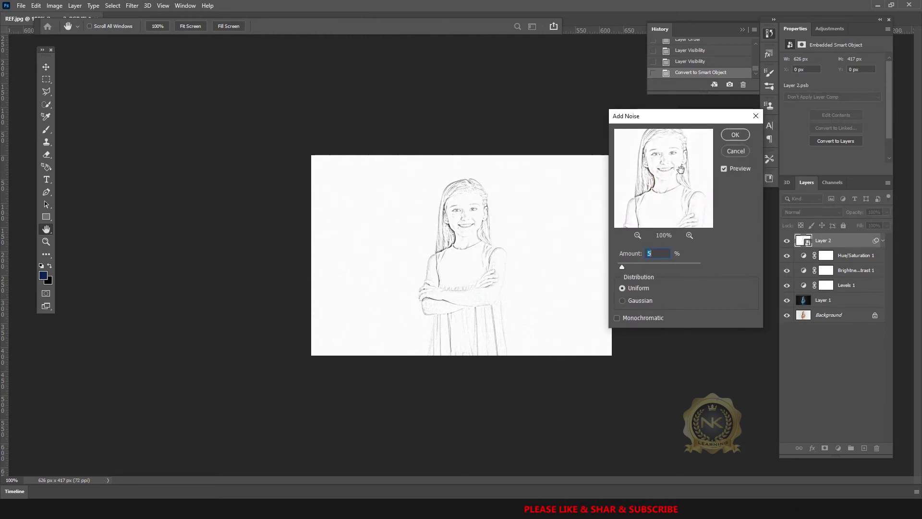
mouse_move(622, 267)
left_mouse_down()
mouse_move(631, 270)
mouse_move(621, 267)
left_mouse_up()
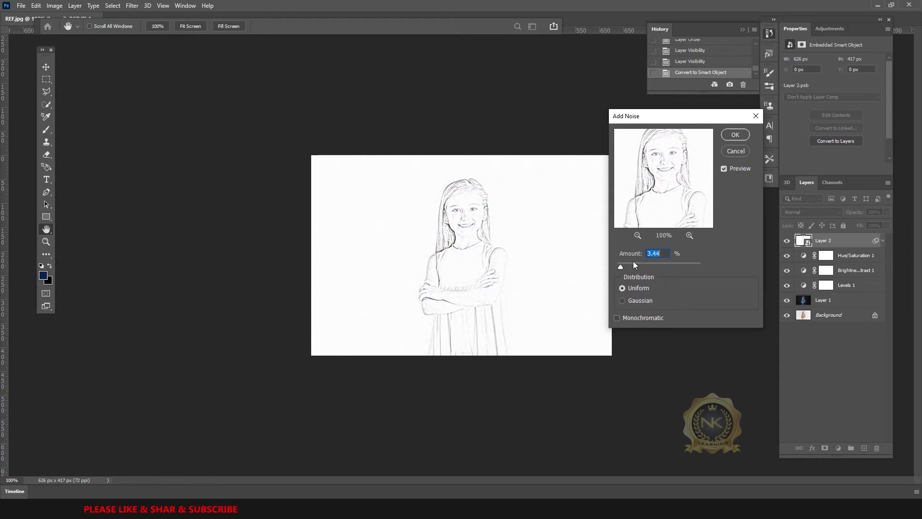
left_click_drag(620, 267, 622, 268)
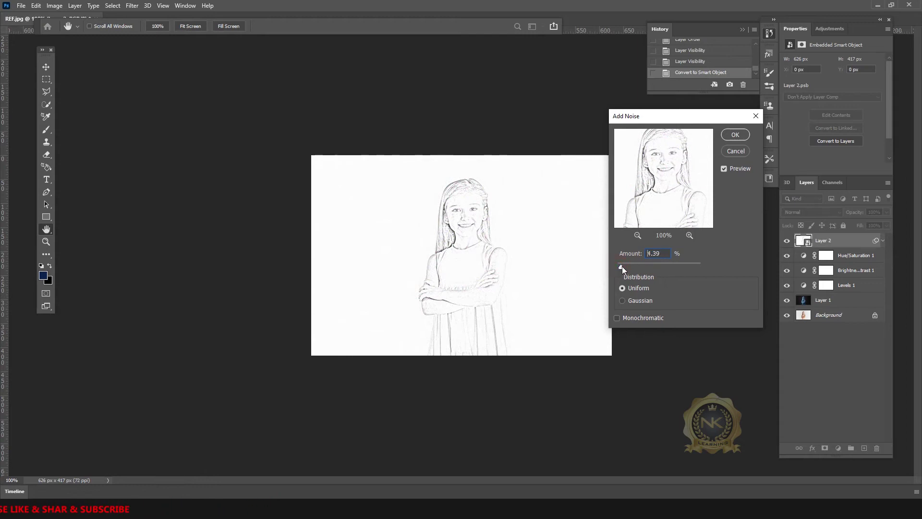
double_click(657, 253)
type("4")
double_click(657, 253)
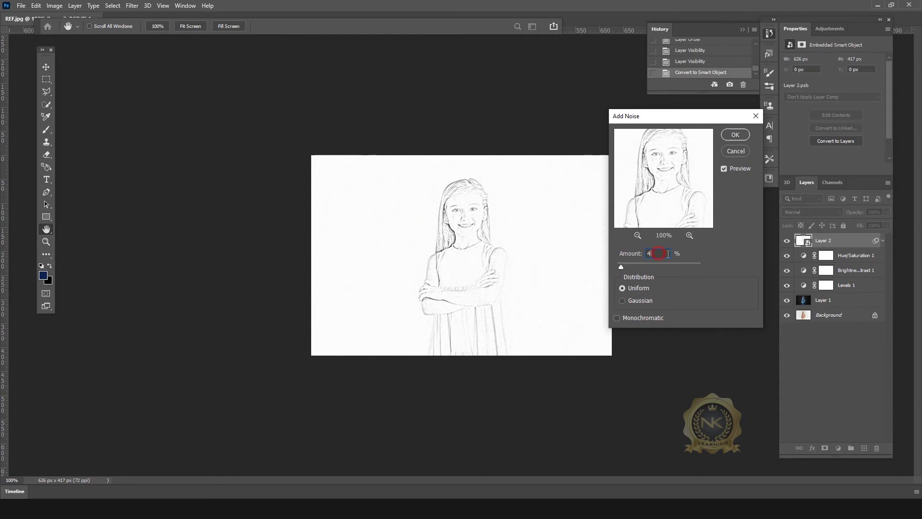
left_click(735, 135)
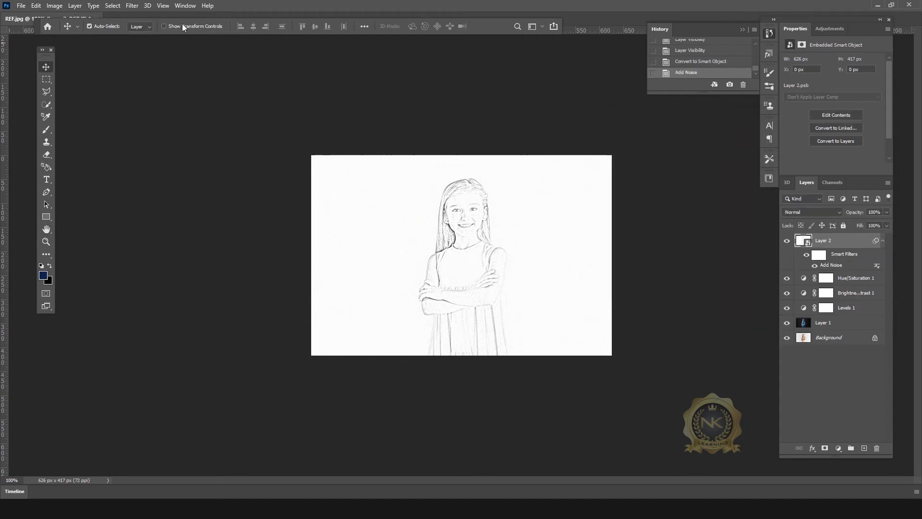
Apply Smart Sharpen to Layer 2 with amount 100%, radius 0.8 px, noise reduction 79% and Lens Blur removal
left_click(131, 5)
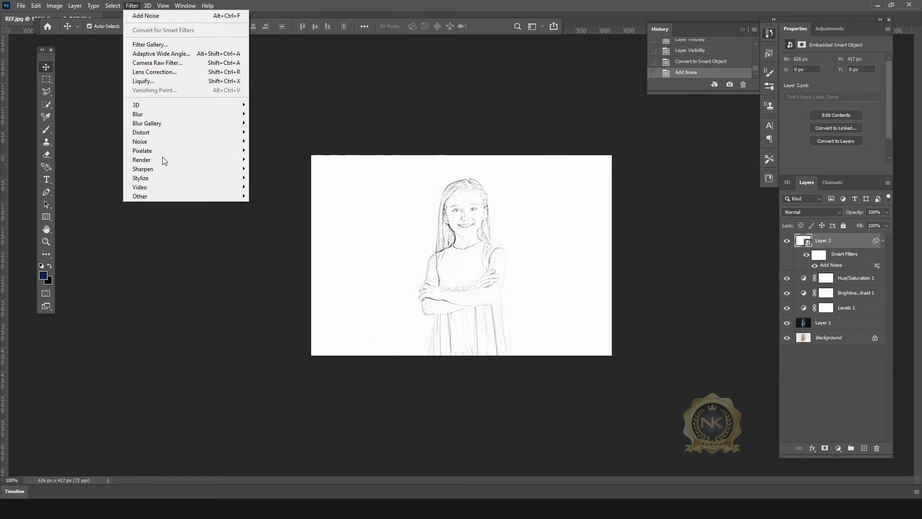
left_click(164, 169)
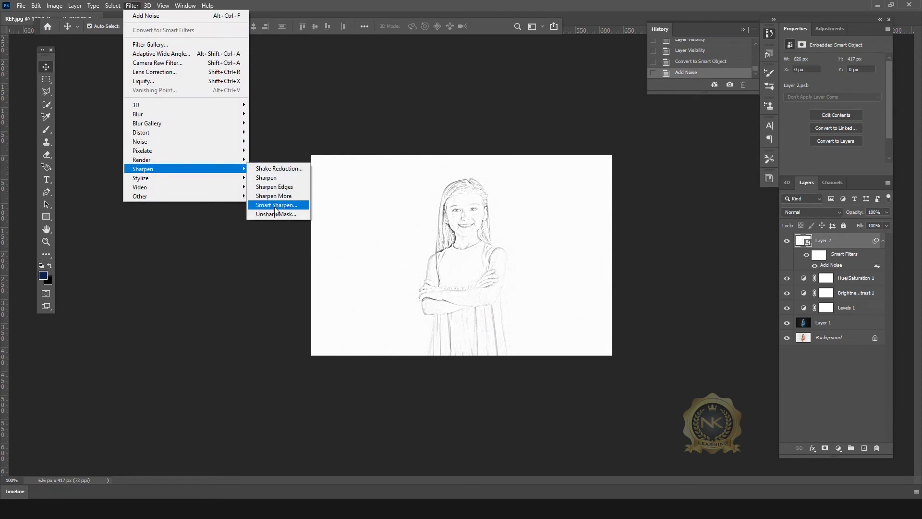
left_click(276, 205)
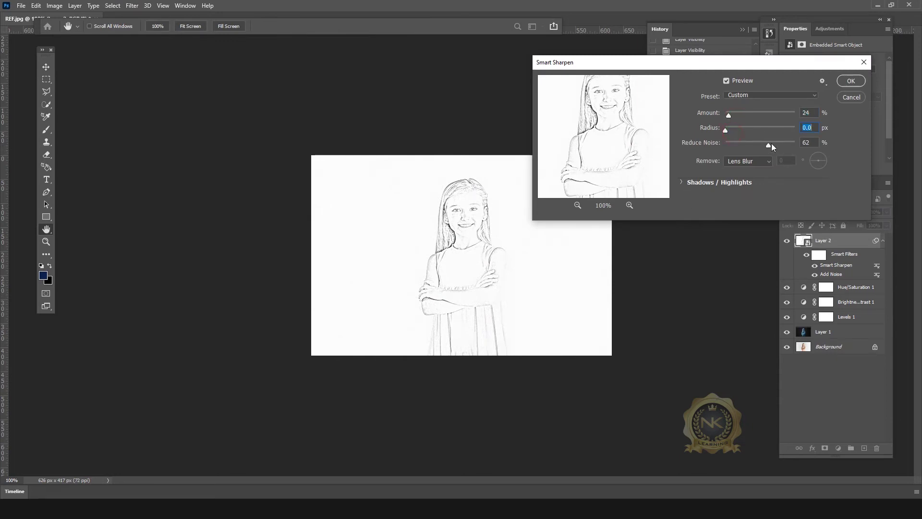
left_click_drag(770, 144, 716, 152)
left_click_drag(780, 145, 781, 145)
mouse_move(741, 115)
left_mouse_down()
mouse_move(752, 128)
mouse_move(740, 129)
left_mouse_up()
left_click_drag(746, 116, 738, 119)
double_click(807, 114)
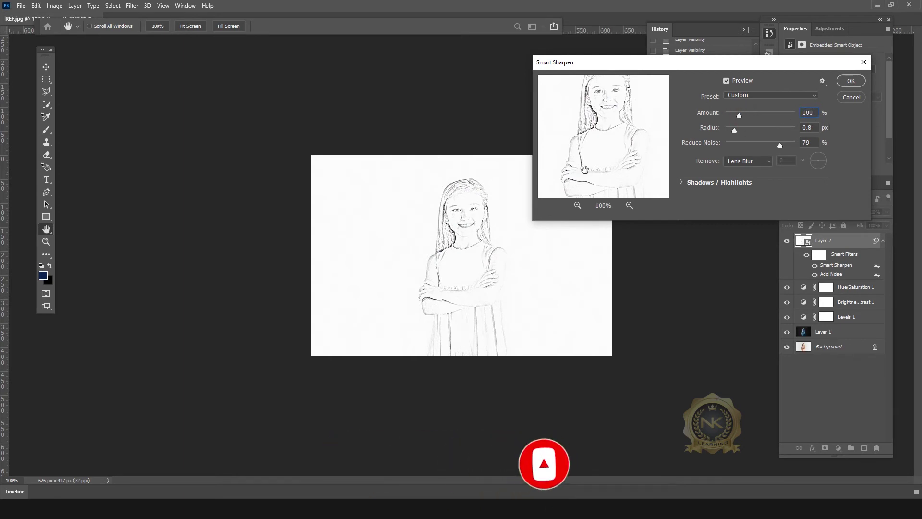
left_click_drag(609, 137, 612, 164)
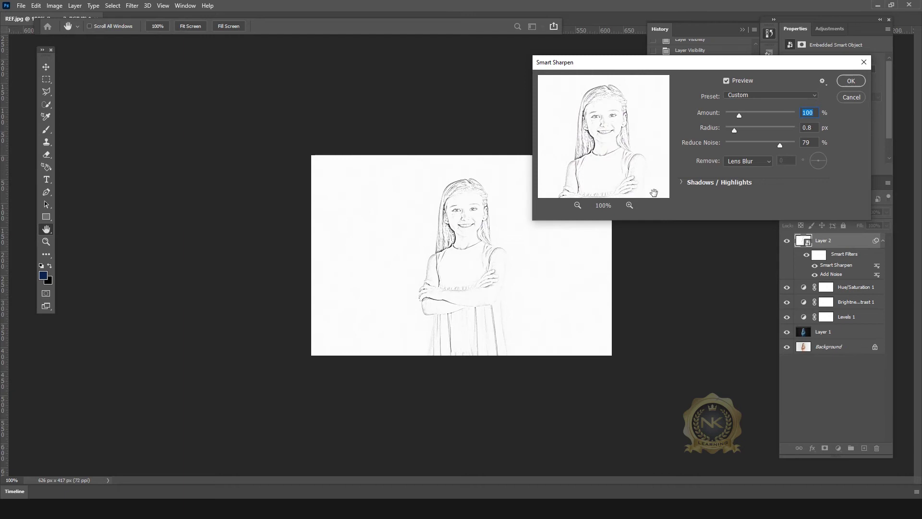
mouse_move(615, 147)
left_mouse_down()
mouse_move(607, 154)
mouse_move(615, 145)
left_mouse_up()
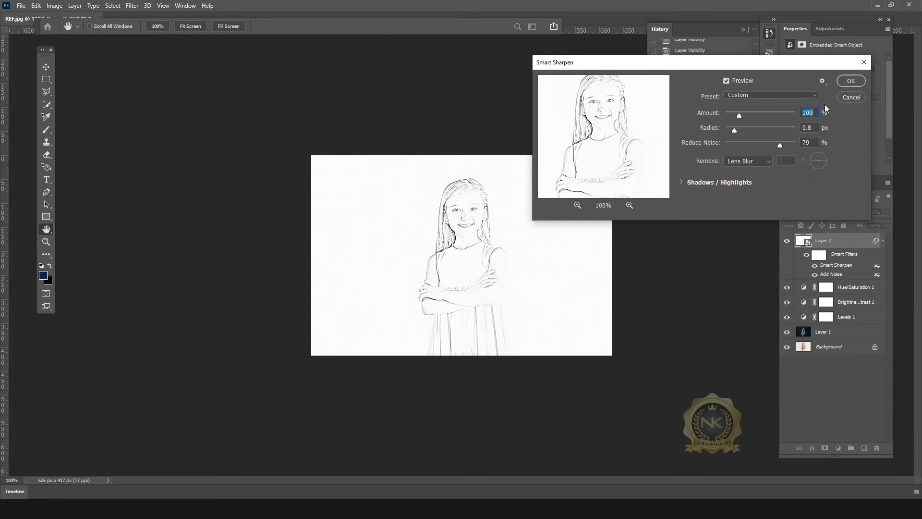
left_click(851, 81)
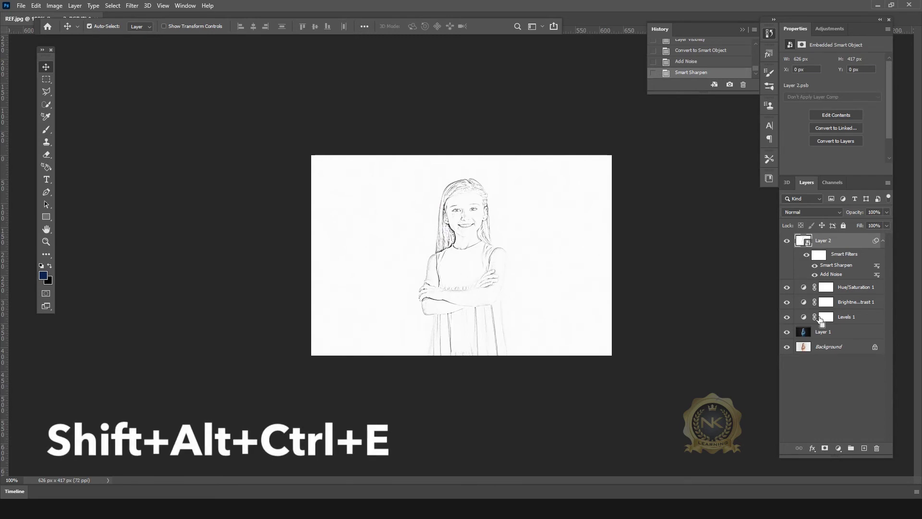
Stamp all visible layers into a new layer and select the Poster Edges effect for it in the Filter Gallery
key("ctrl+shift+alt+e")
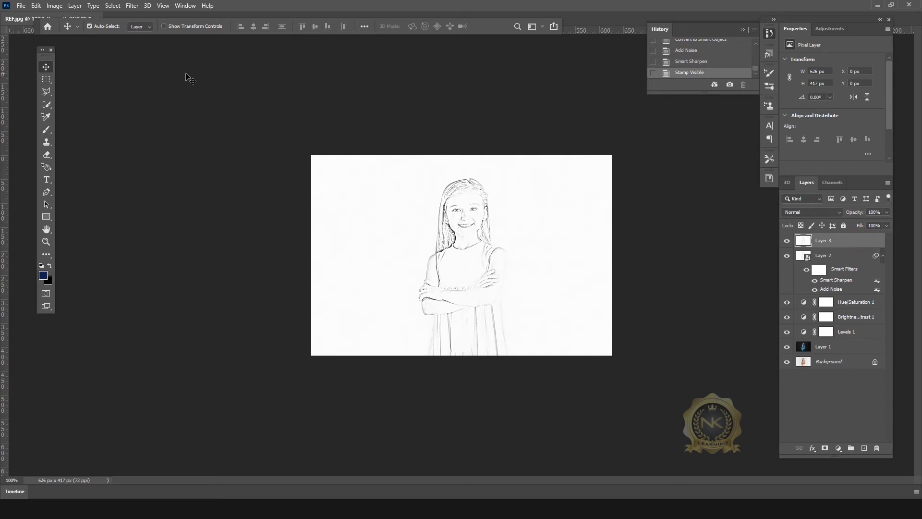
left_click(131, 6)
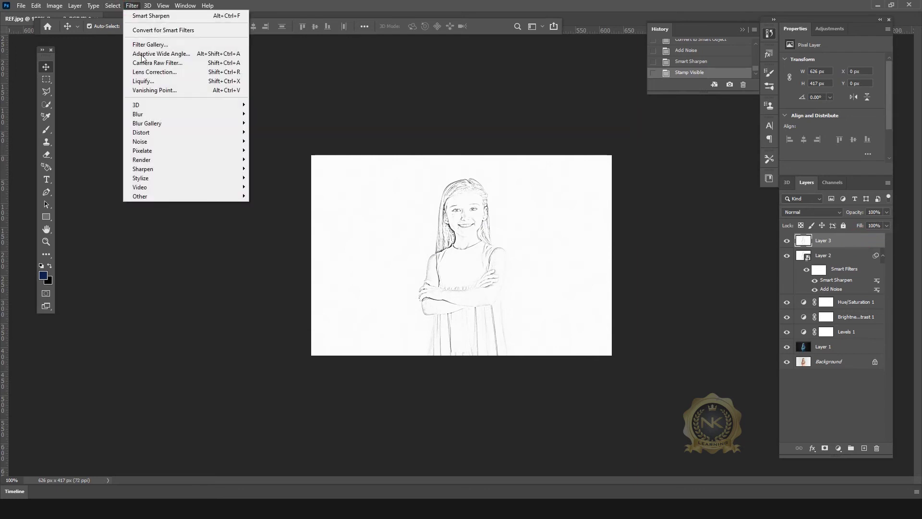
left_click(148, 44)
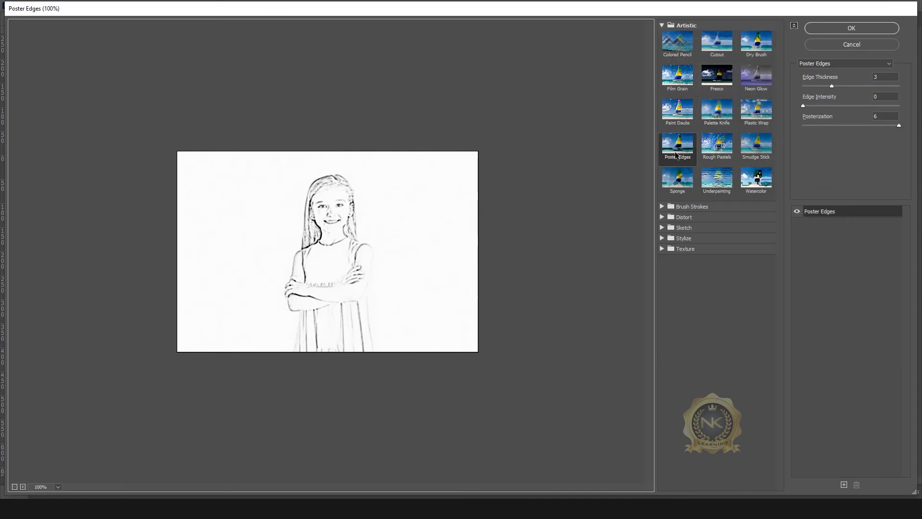
left_click(707, 146)
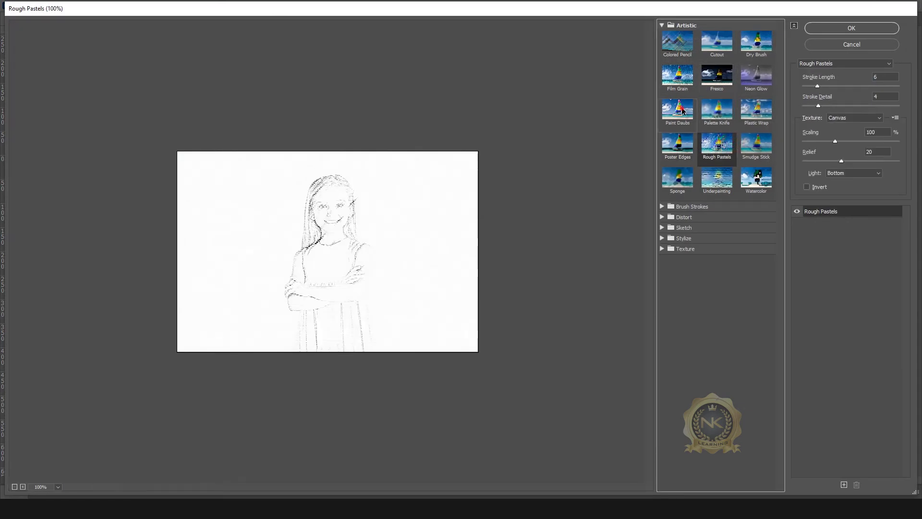
left_click(716, 109)
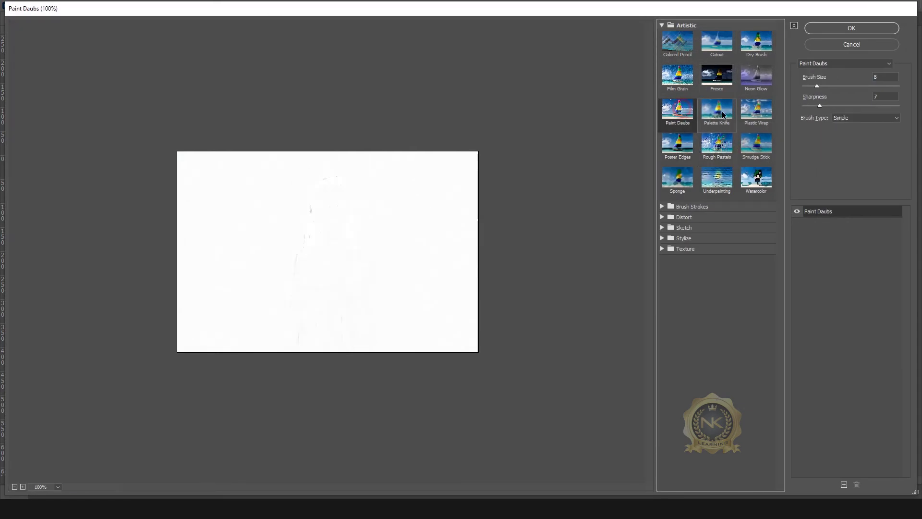
left_click(680, 150)
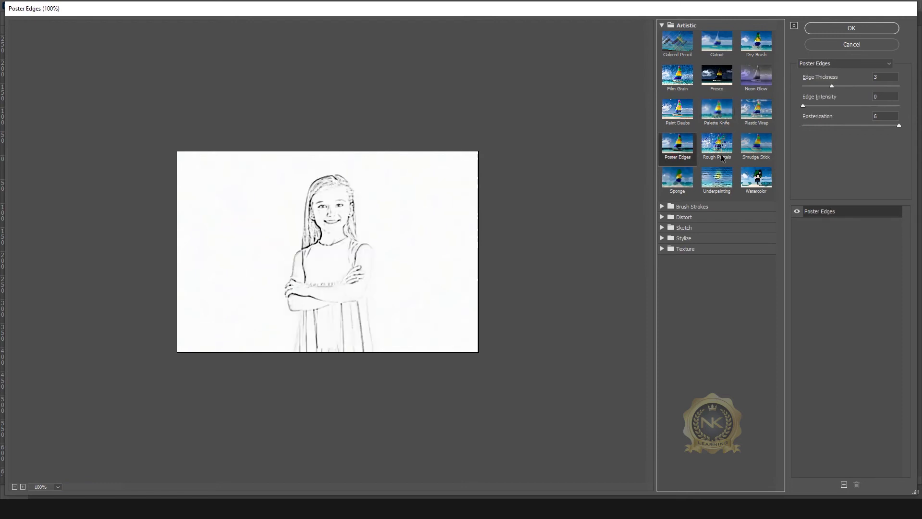
Lower the Poster Edges thickness, set edge intensity to 0 and posterization to 6, and apply the filter to Layer 3
left_click(832, 87)
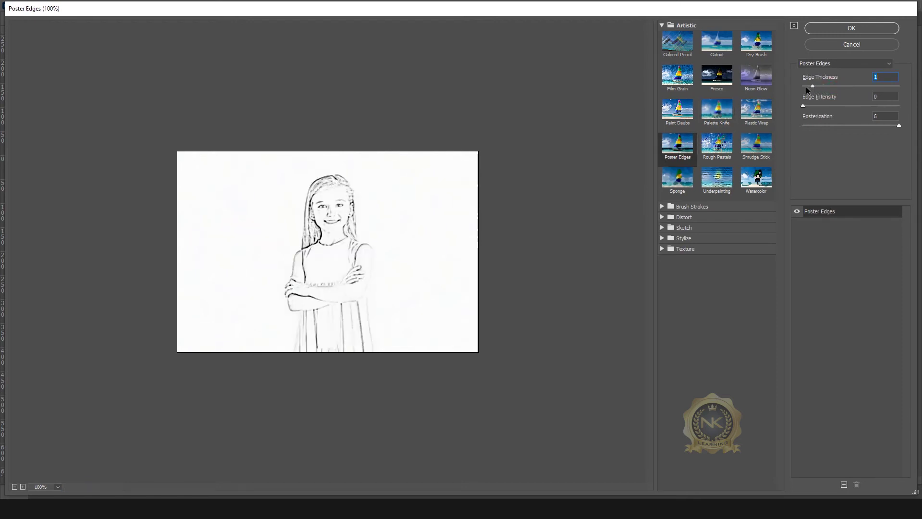
left_click(798, 87)
key("Down")
left_click_drag(836, 108, 805, 105)
left_click_drag(829, 126, 906, 130)
left_click(857, 30)
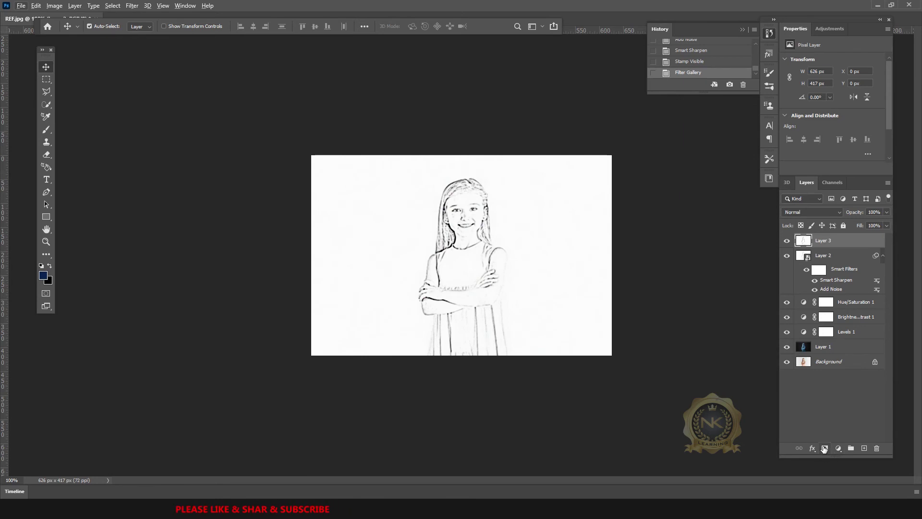
Add a layer mask to Layer 3 and set up a 150 px Brush with black (000000) as the foreground color
left_click(824, 449)
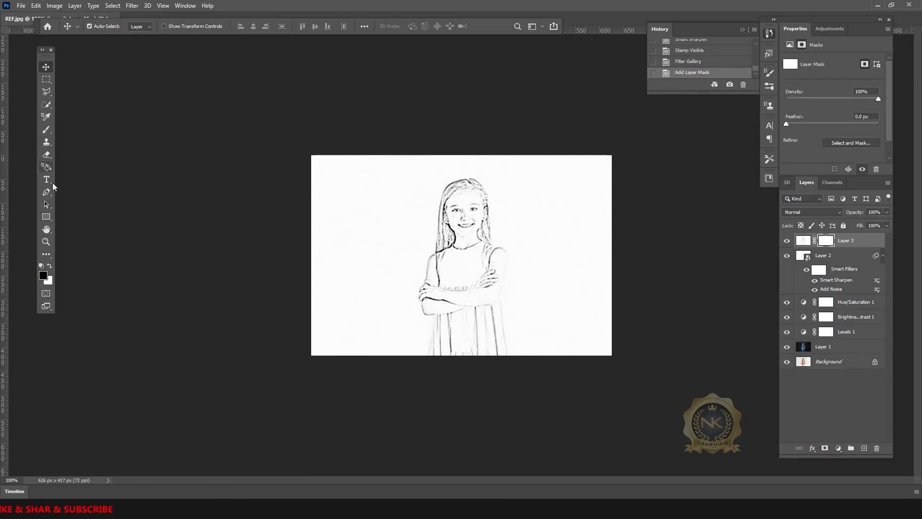
left_click(49, 133)
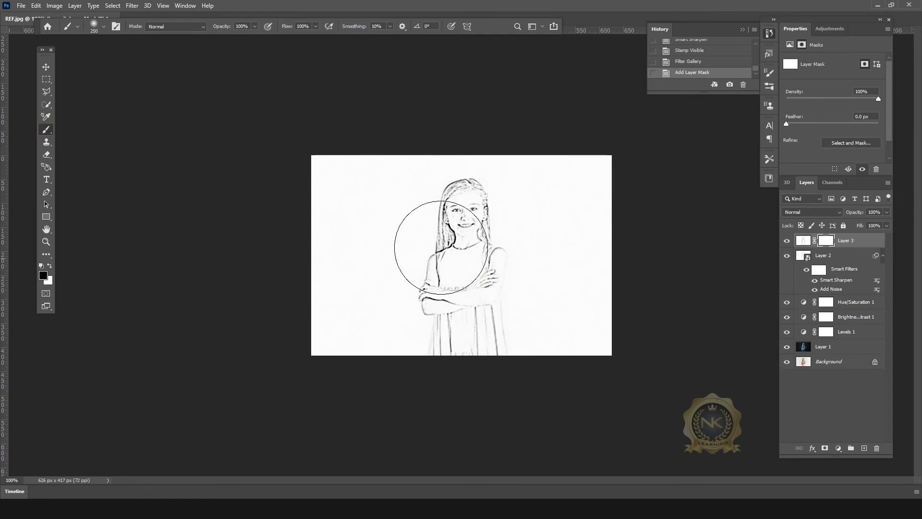
key("bracketleft")
key("bracketleft")
key("bracketleft")
key("bracketright")
key("bracketright")
key("bracketright")
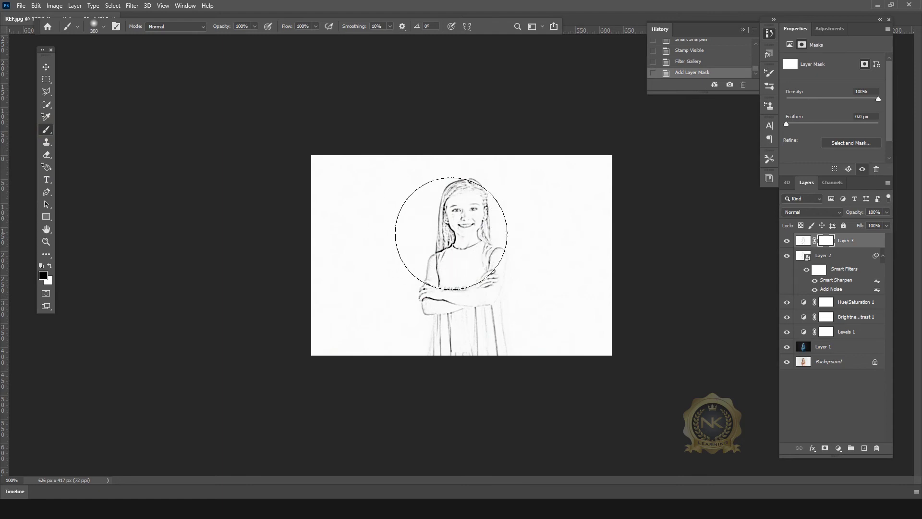
key("bracketleft")
key("bracketleft")
key("bracketleft")
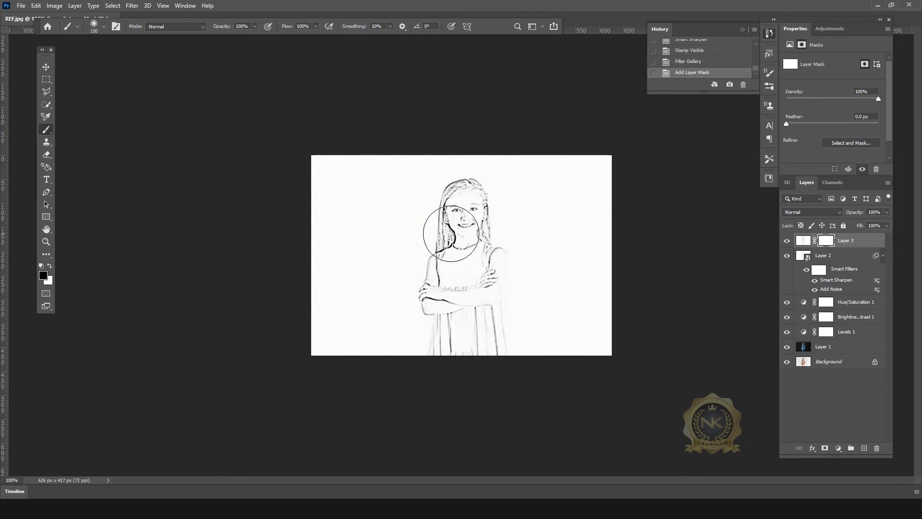
left_click(43, 276)
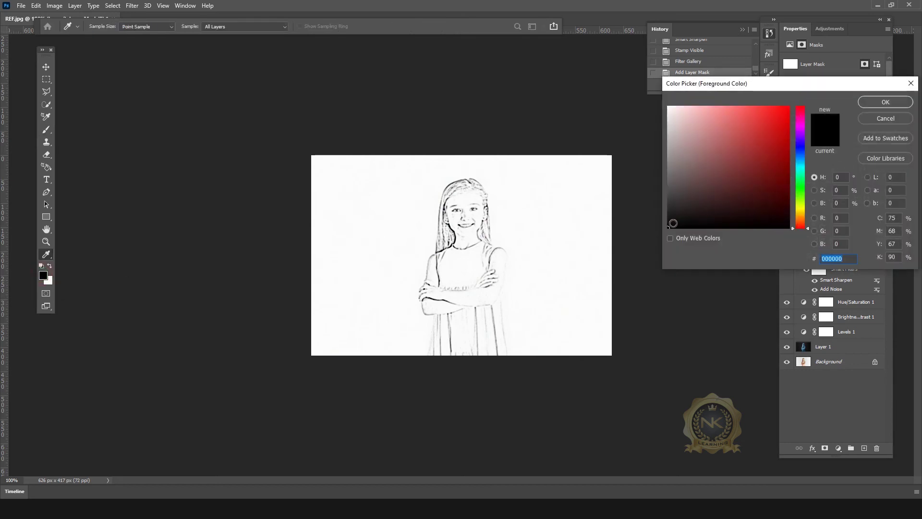
left_click(885, 102)
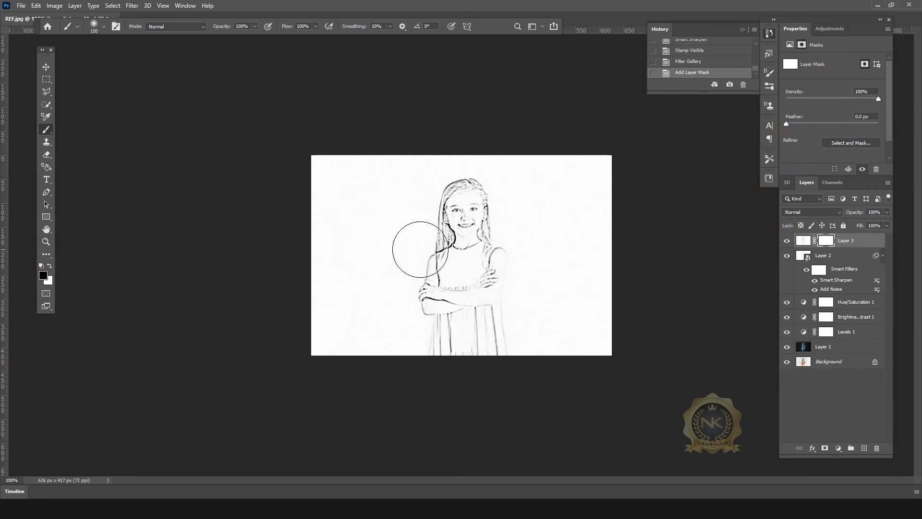
left_click_drag(416, 249, 411, 266)
mouse_move(468, 283)
left_mouse_down()
mouse_move(439, 318)
mouse_move(516, 321)
mouse_move(436, 340)
mouse_move(452, 350)
mouse_move(500, 338)
mouse_move(453, 349)
mouse_move(477, 325)
left_mouse_up()
key("ctrl+z")
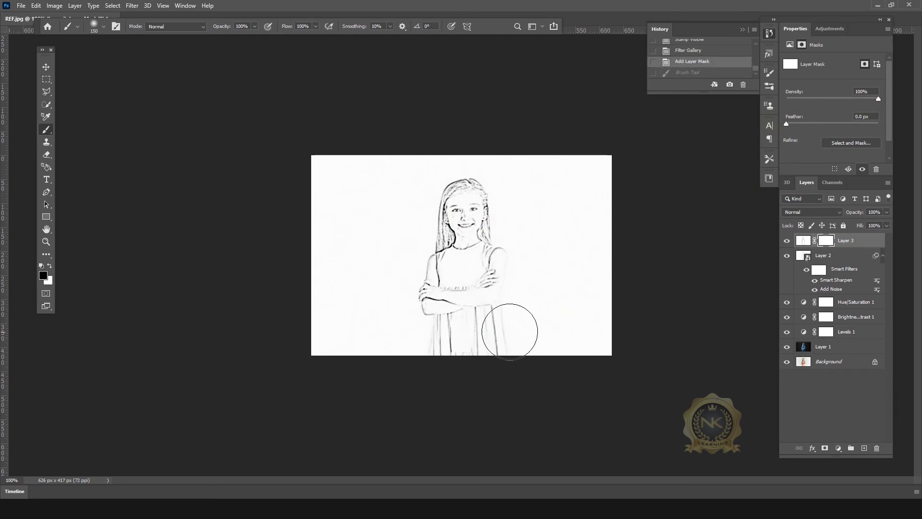
Paint black on Layer 3's mask over the girl's body, dress, arms and the surrounding background, leaving the head unmasked
scroll(504, 327, "up", 4, "alt")
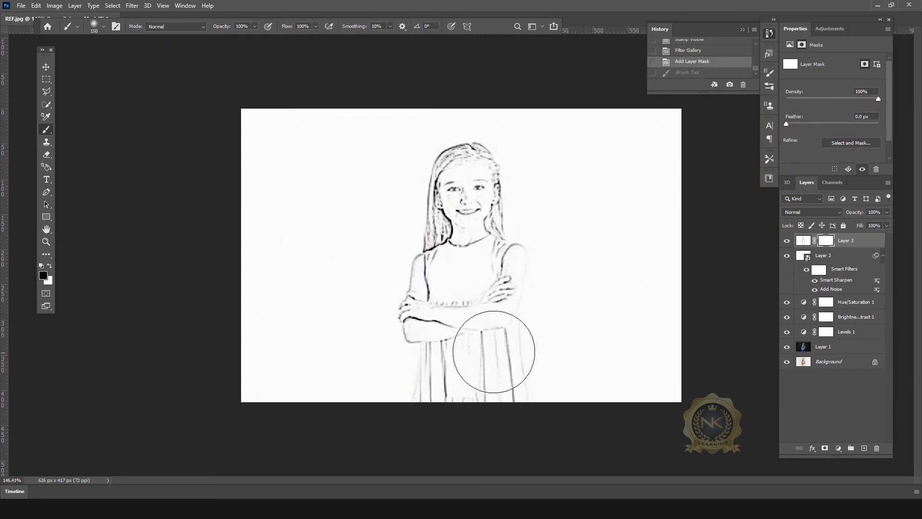
mouse_move(490, 352)
left_mouse_down()
mouse_move(463, 351)
mouse_move(467, 380)
mouse_move(456, 358)
mouse_move(375, 343)
mouse_move(428, 320)
mouse_move(398, 333)
mouse_move(403, 343)
mouse_move(491, 327)
mouse_move(484, 313)
mouse_move(534, 282)
mouse_move(517, 278)
mouse_move(518, 290)
mouse_move(525, 280)
mouse_move(502, 310)
mouse_move(429, 329)
mouse_move(409, 309)
mouse_move(406, 299)
mouse_move(450, 299)
mouse_move(470, 276)
mouse_move(473, 289)
mouse_move(555, 283)
mouse_move(571, 253)
mouse_move(537, 127)
mouse_move(606, 140)
mouse_move(650, 132)
mouse_move(648, 165)
mouse_move(599, 214)
mouse_move(585, 258)
mouse_move(633, 231)
mouse_move(640, 211)
mouse_move(654, 321)
mouse_move(609, 375)
mouse_move(570, 250)
mouse_move(553, 386)
mouse_move(393, 380)
mouse_move(377, 338)
mouse_move(391, 304)
left_mouse_up()
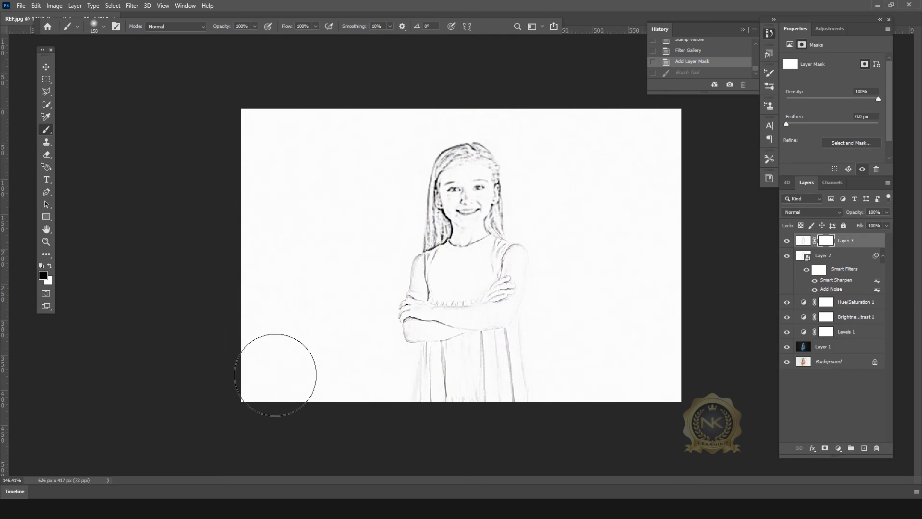
key("ctrl+shift+z")
Reduce the brush to 60 px and paint black on Layer 3's mask over the neck and face, sparing the hair
scroll(345, 307, "down", 2)
key("bracketleft")
key("bracketleft")
key("bracketleft")
key("bracketleft")
key("bracketleft")
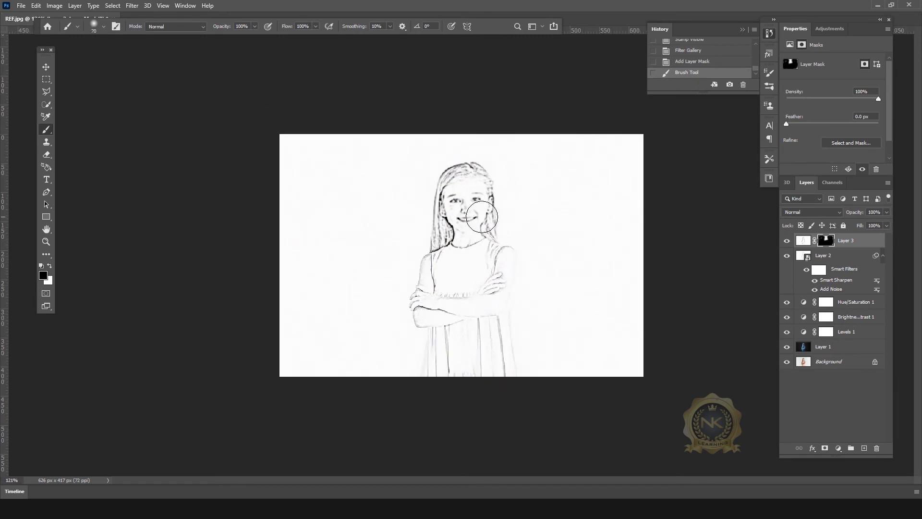
scroll(467, 208, "up", 2)
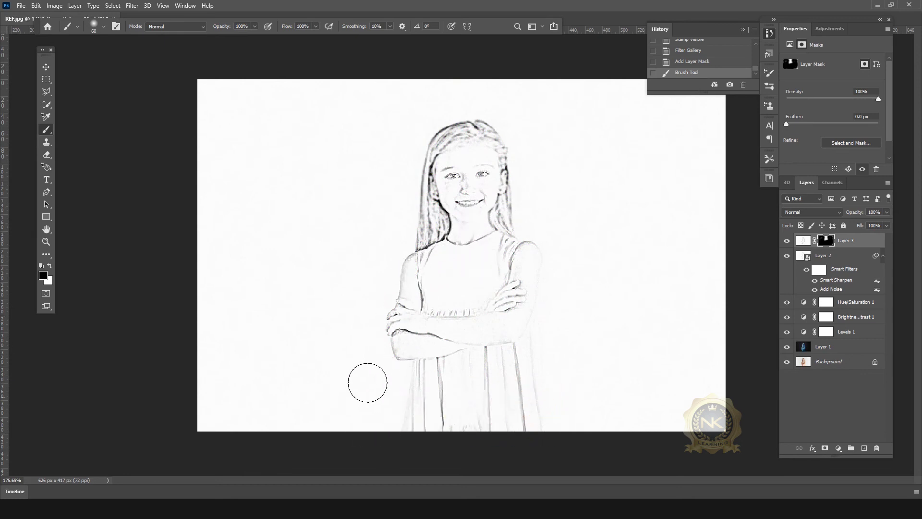
left_click_drag(476, 242, 470, 236)
left_click_drag(442, 171, 462, 166)
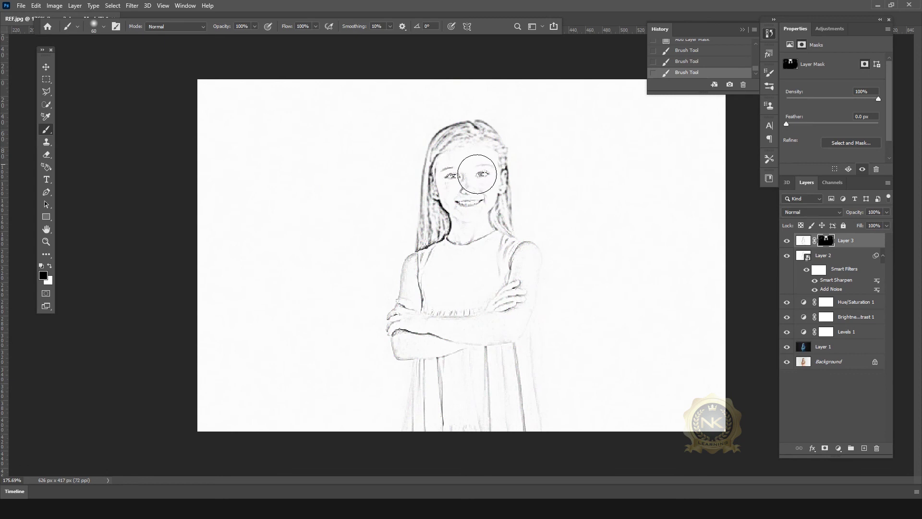
Compare the sketch with Layer 3 hidden and shown, leaving the layer visible
scroll(471, 247, "down", 3, "alt")
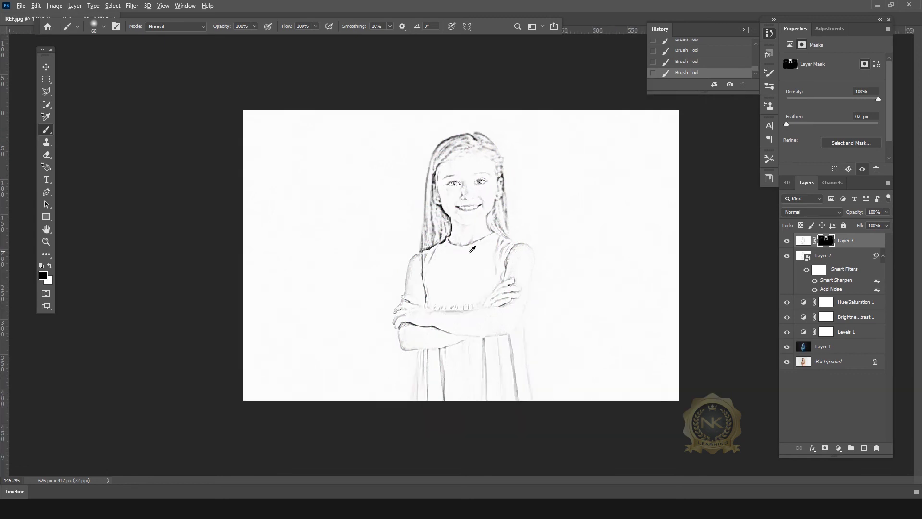
scroll(469, 208, "up", 3, "alt")
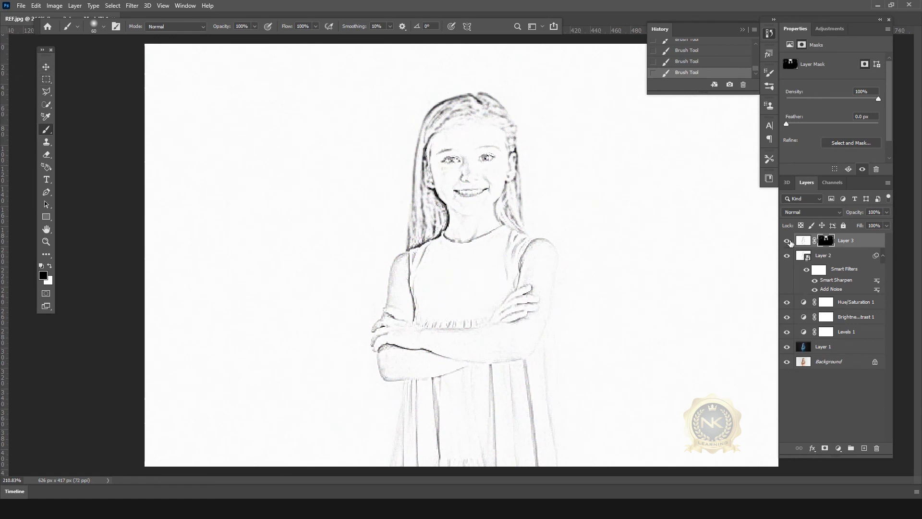
left_click(786, 241)
left_click(786, 241)
left_click(786, 241)
left_click(786, 242)
left_click(786, 241)
left_click(786, 242)
left_click(786, 242)
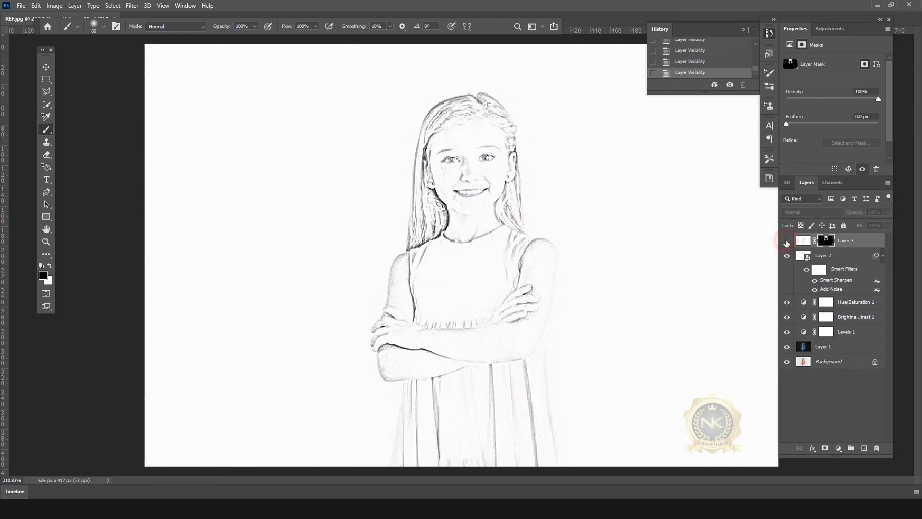
left_click(785, 242)
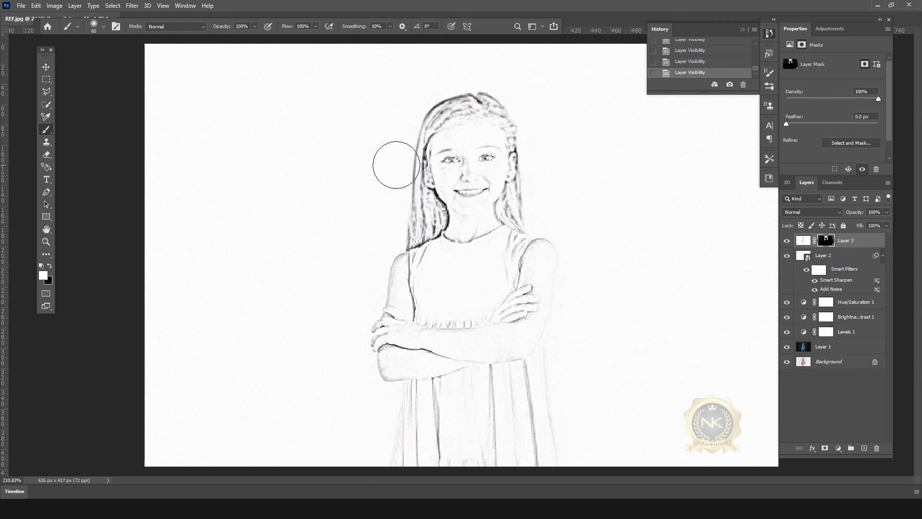
mouse_move(410, 349)
left_mouse_down()
mouse_move(454, 369)
mouse_move(413, 359)
mouse_move(506, 339)
left_mouse_up()
key("ctrl+z")
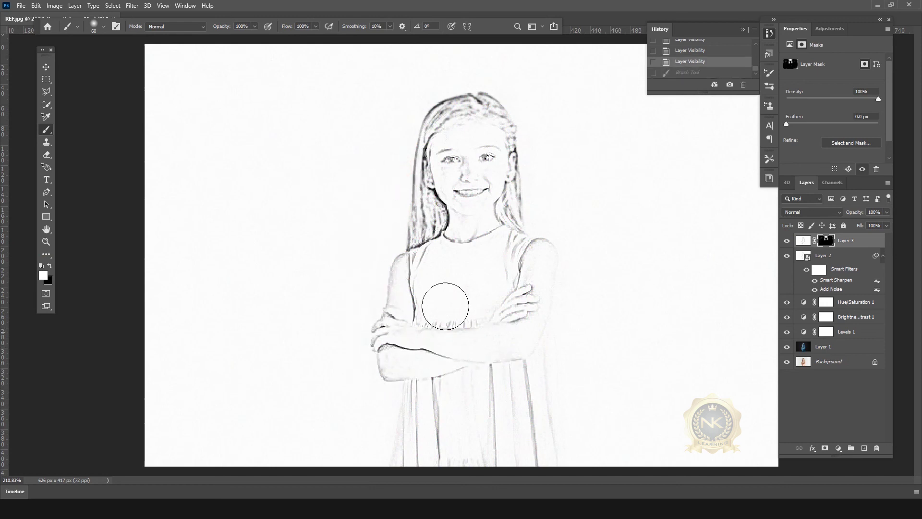
key("bracketright")
mouse_move(391, 211)
left_mouse_down()
mouse_move(420, 238)
mouse_move(433, 232)
left_mouse_up()
Reduce the brush to 6 px and dab white on Layer 3's mask over both eyes to restore their dark lines
key("bracketleft")
key("bracketleft")
key("bracketleft")
left_click(452, 160)
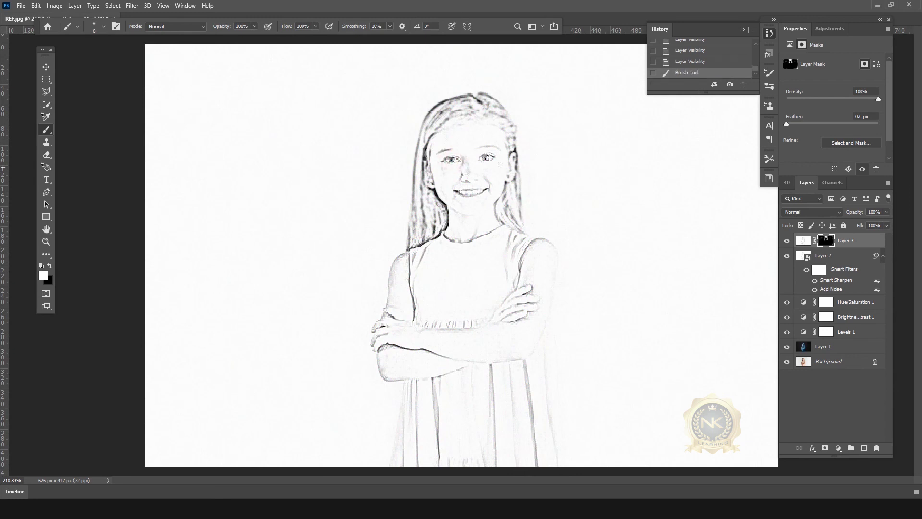
left_click(486, 158)
left_click(486, 157)
key("ctrl+z")
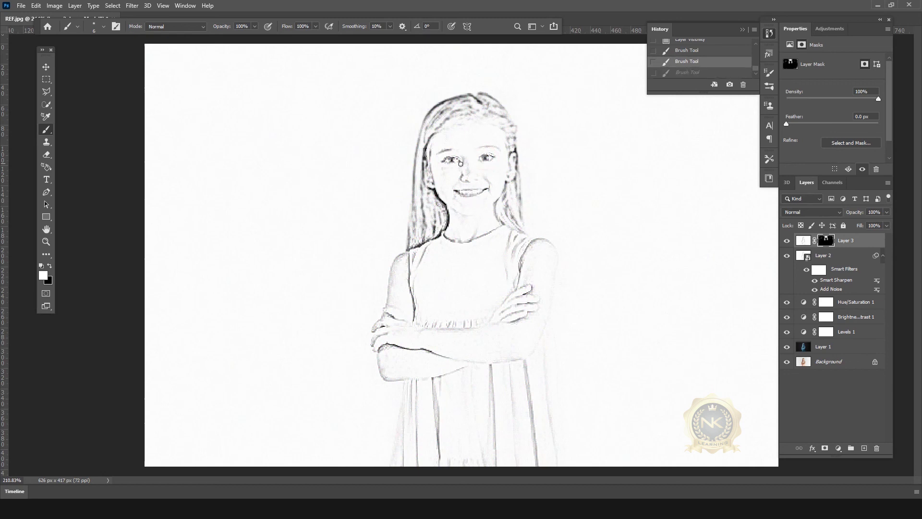
left_click(452, 160)
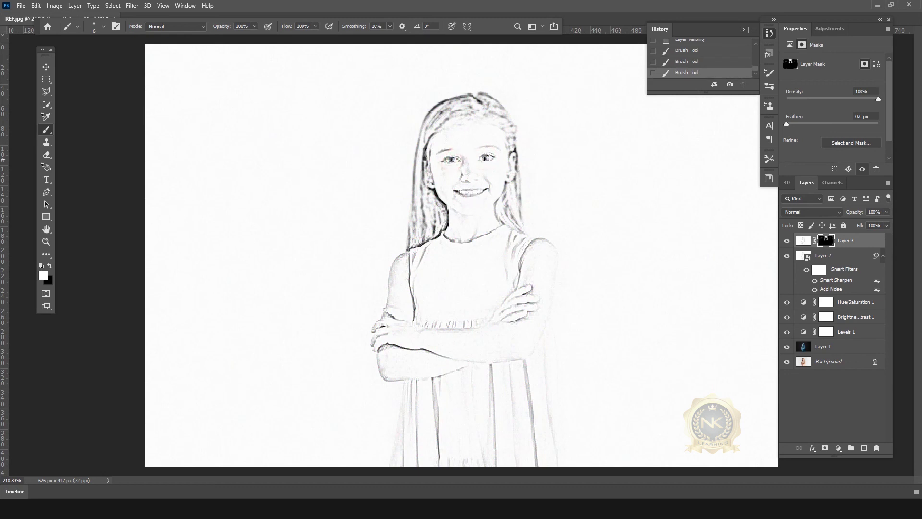
Dab white on Layer 3's mask over the eye and the mouth, undoing the mouth dab
left_click(486, 157)
left_click(480, 192)
key("ctrl+z")
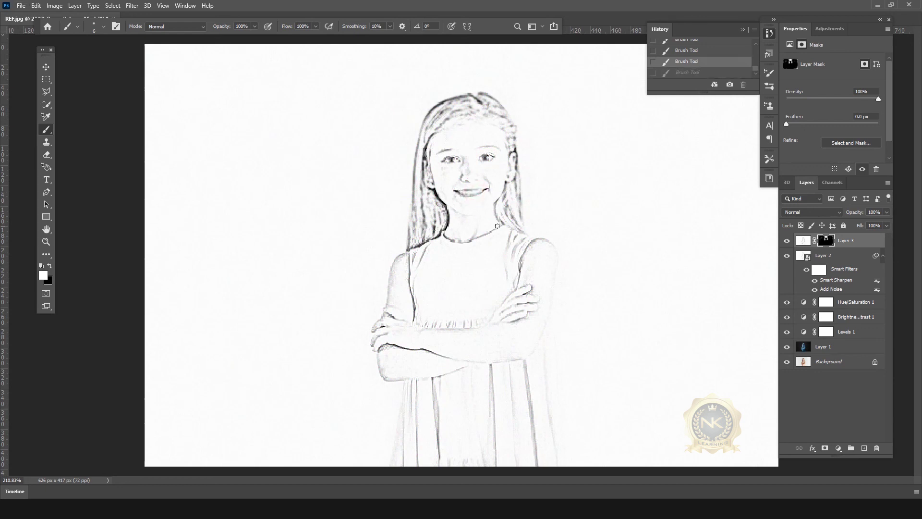
Set Layer 3's blend mode to Color Burn and its opacity to 60%
scroll(490, 218, "down", 2)
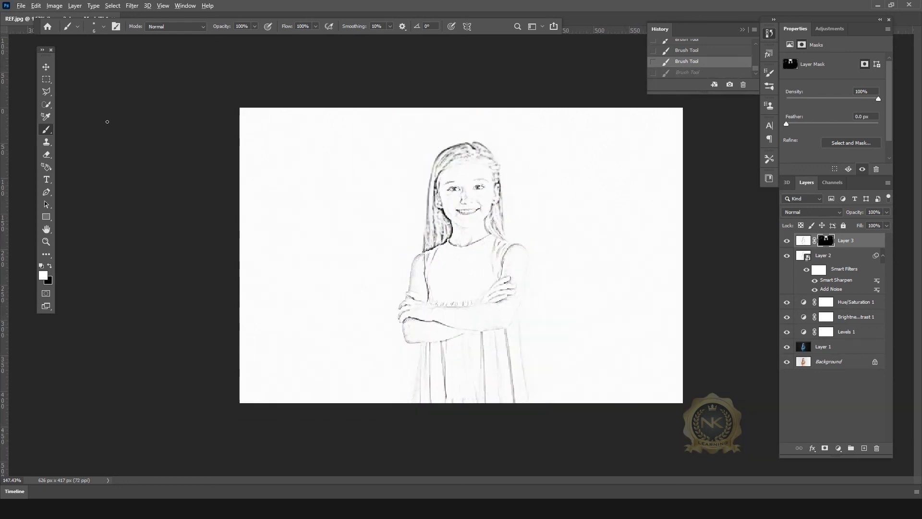
left_click(47, 68)
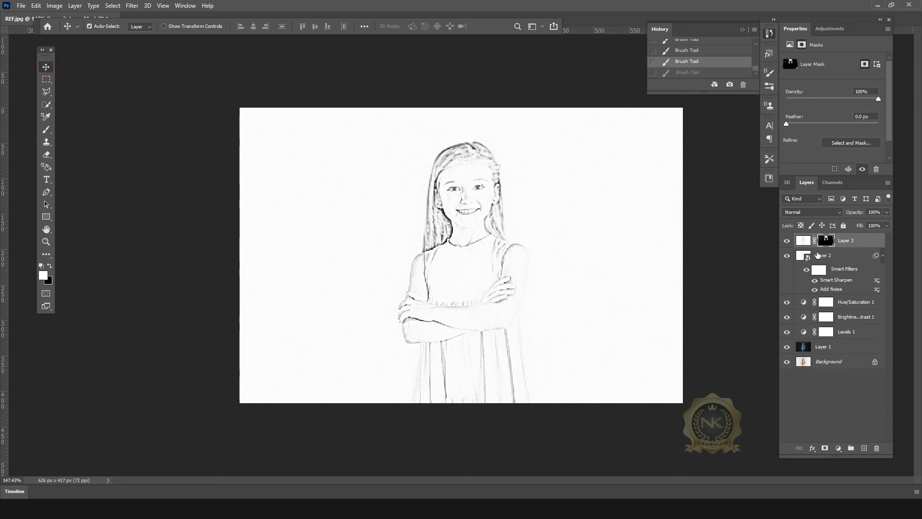
left_click(810, 214)
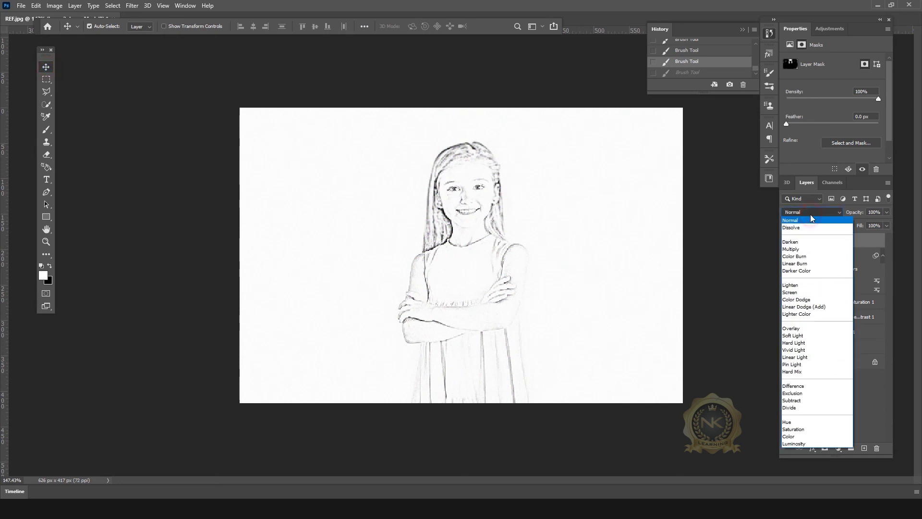
left_click(803, 257)
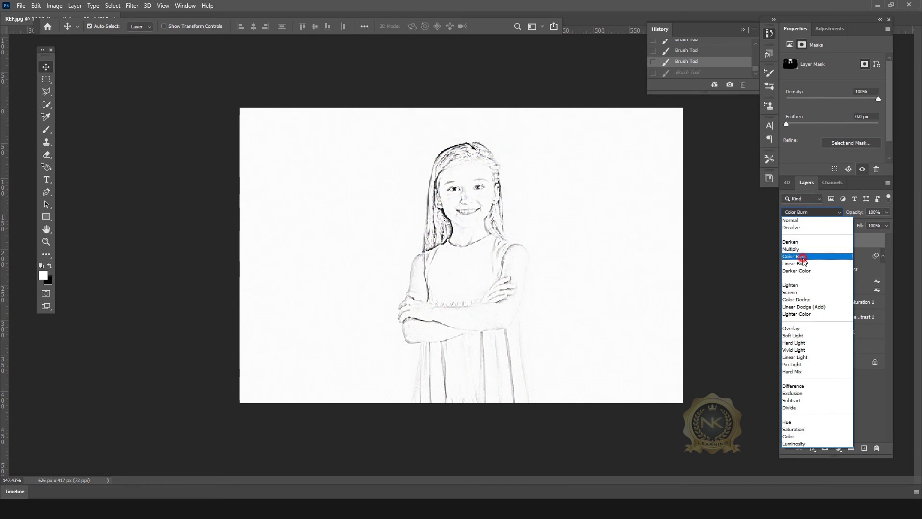
left_click(874, 211)
type("60")
key("Return")
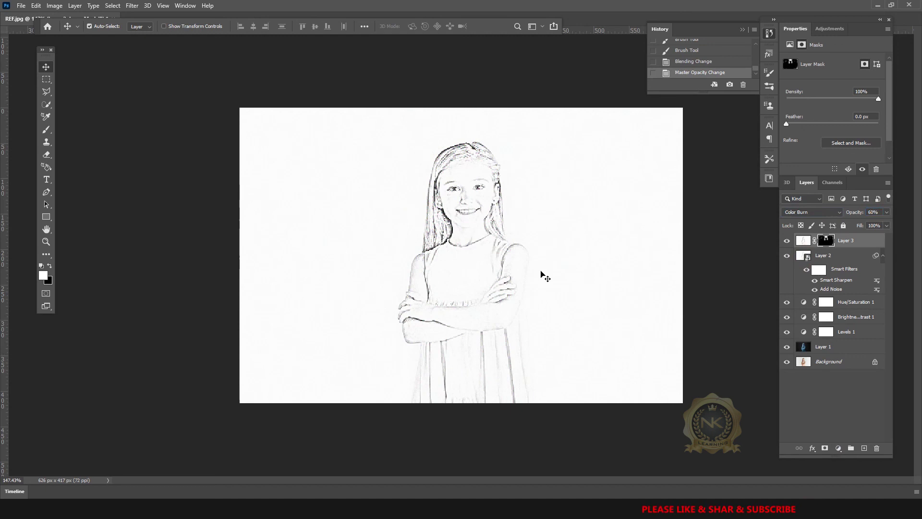
scroll(533, 243, "up", 1)
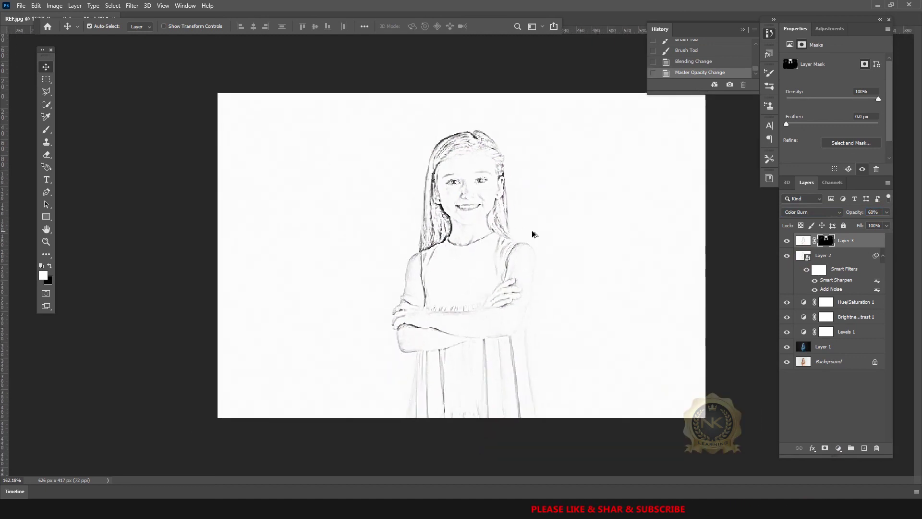
scroll(533, 234, "down", 1)
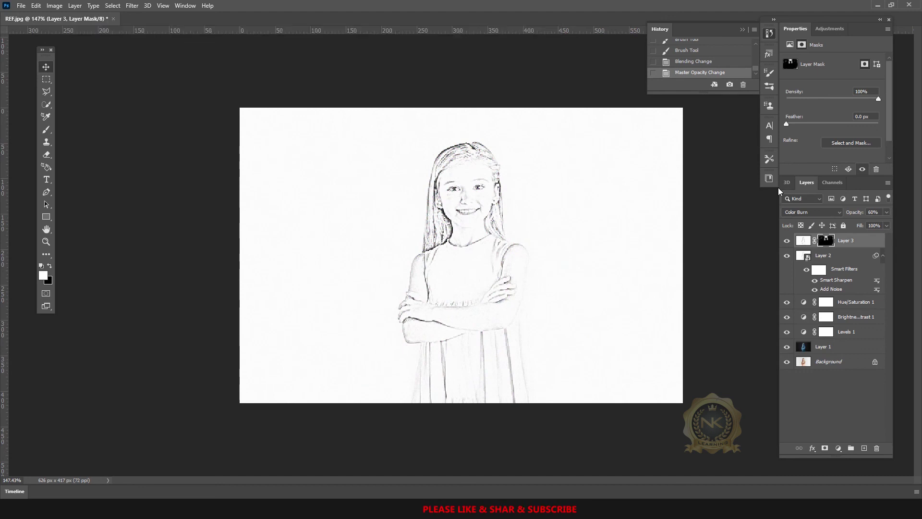
key("Tab")
key("Tab")
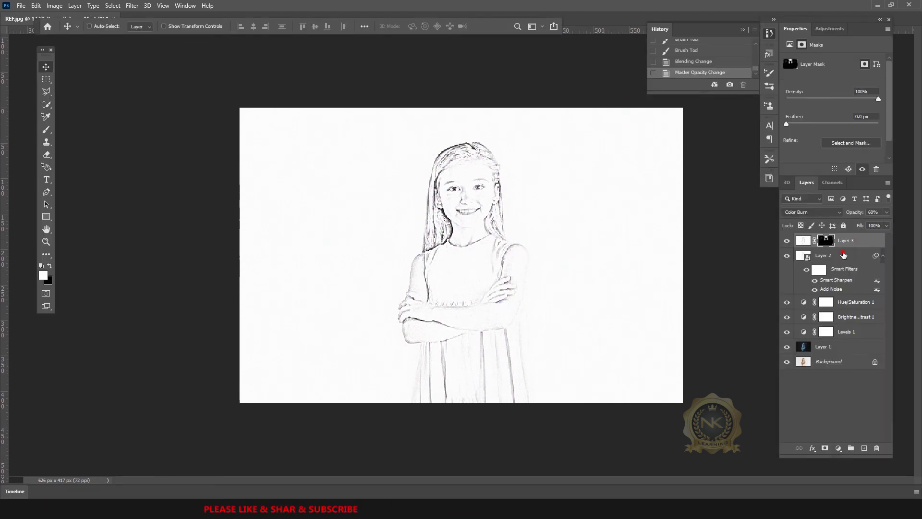
Merge all layers from Layer 3 down to Layer 1 into one, leaving the Background separate
left_click(844, 254, "shift")
left_click(856, 303, "shift")
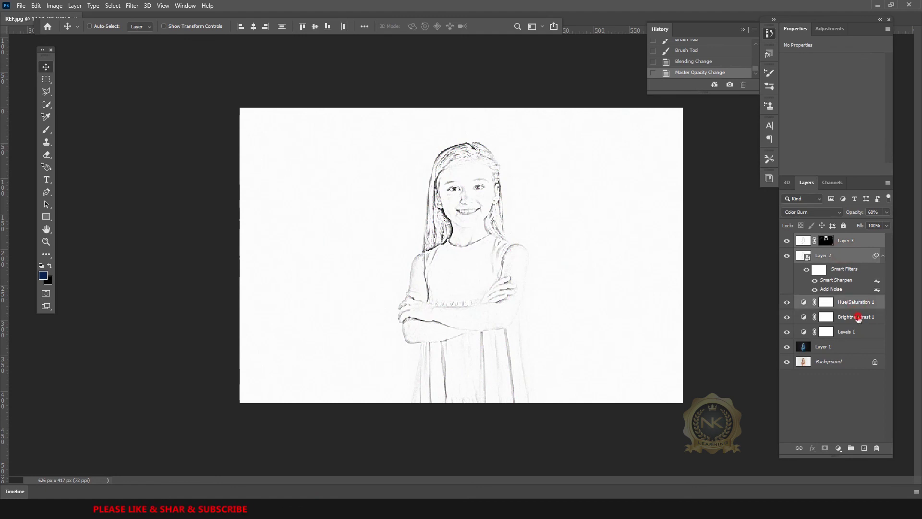
left_click(858, 318, "shift")
left_click(844, 331, "shift")
left_click(843, 352, "shift")
key("ctrl+e")
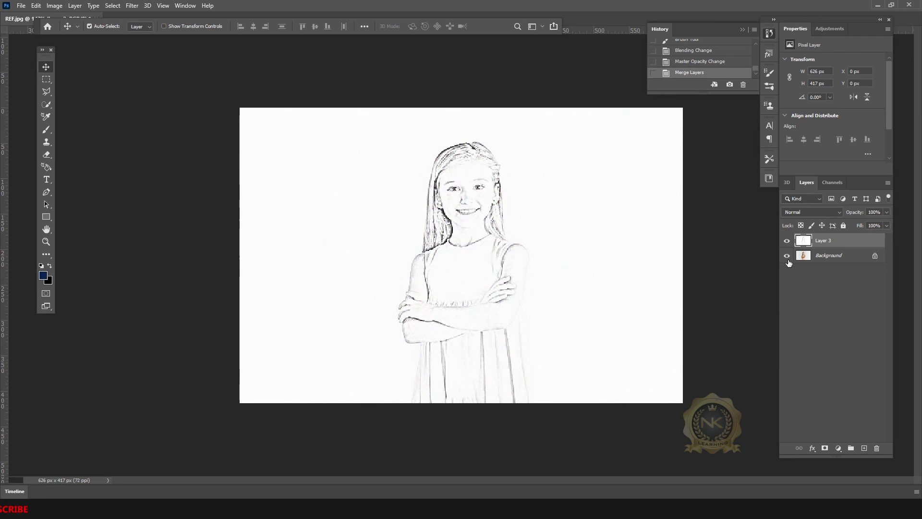
Compare the merged sketch with the original photo, leave the sketch visible and view it with the interface panels hidden
left_click(788, 241)
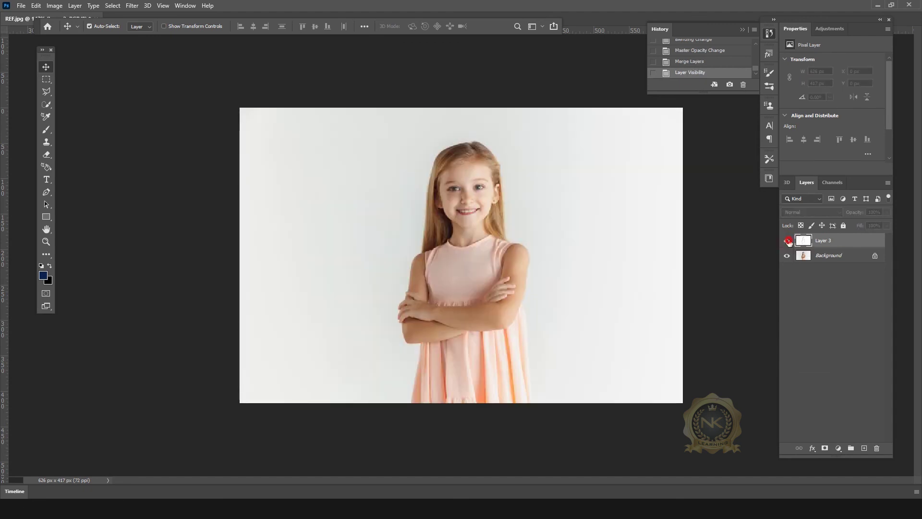
left_click(787, 241)
scroll(611, 256, "down", 2)
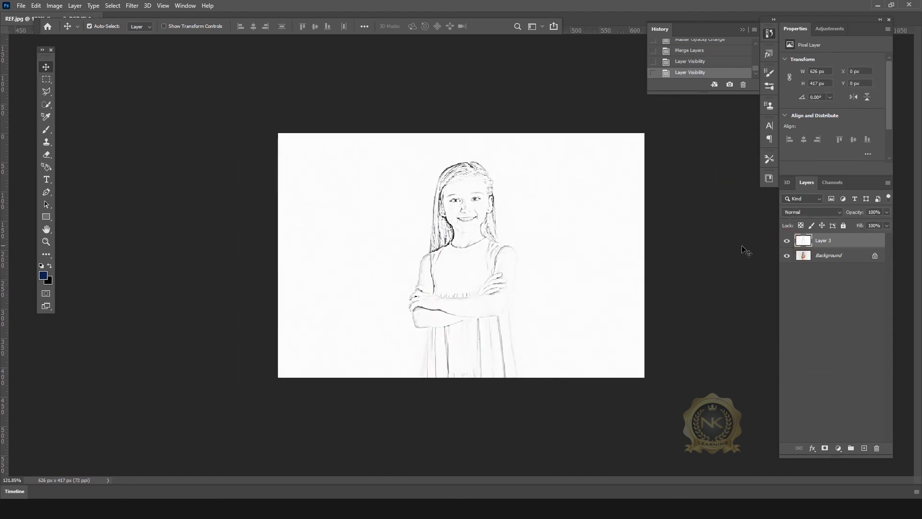
left_click(787, 242)
left_click(787, 241)
left_click(787, 241)
left_click(787, 241)
left_click(788, 242)
left_click(787, 242)
key("Tab")
scroll(688, 253, "up", 1)
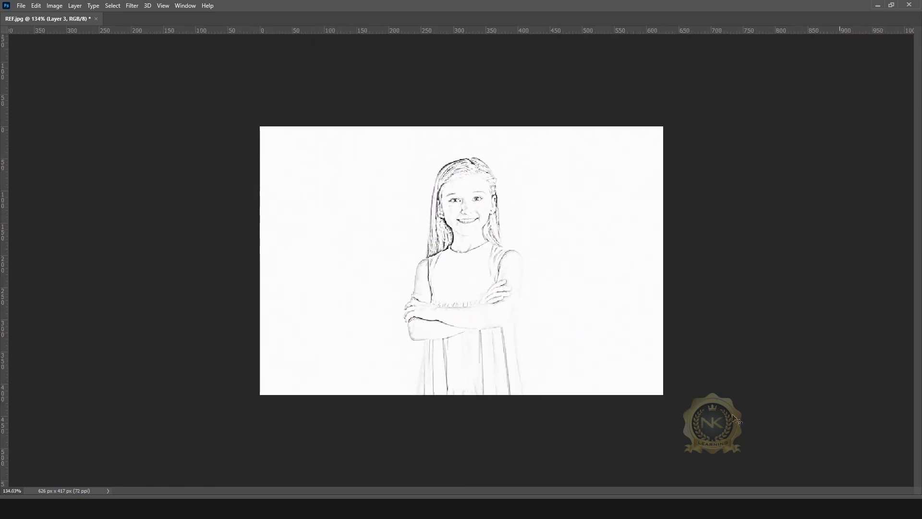